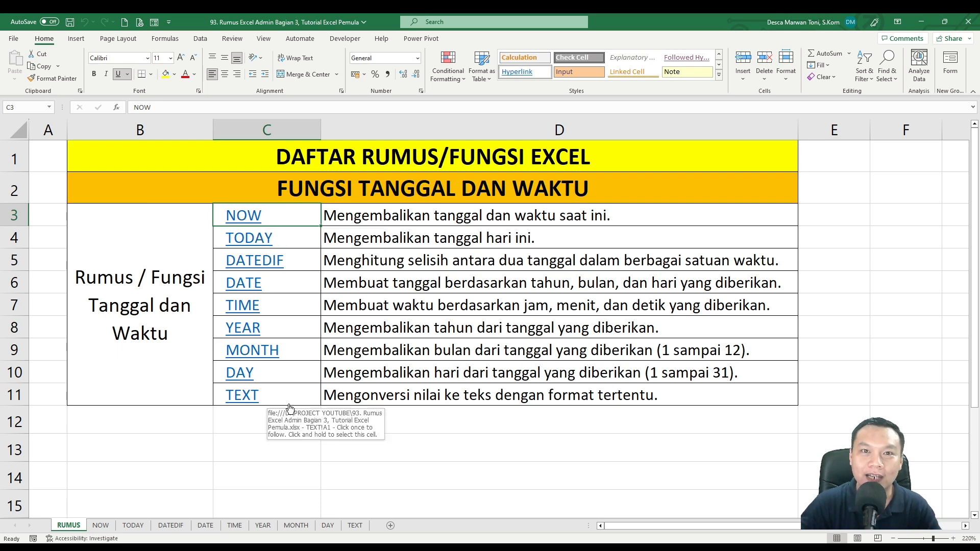
# - View the NOW function's sheet and return to the function list to read its description
pyautogui.click(249, 217)
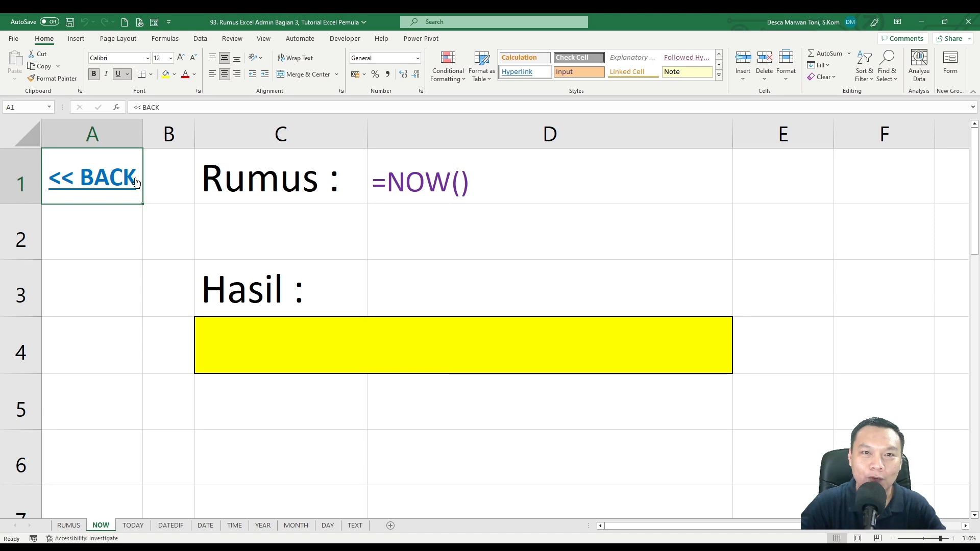
pyautogui.click(114, 178)
pyautogui.click(469, 219)
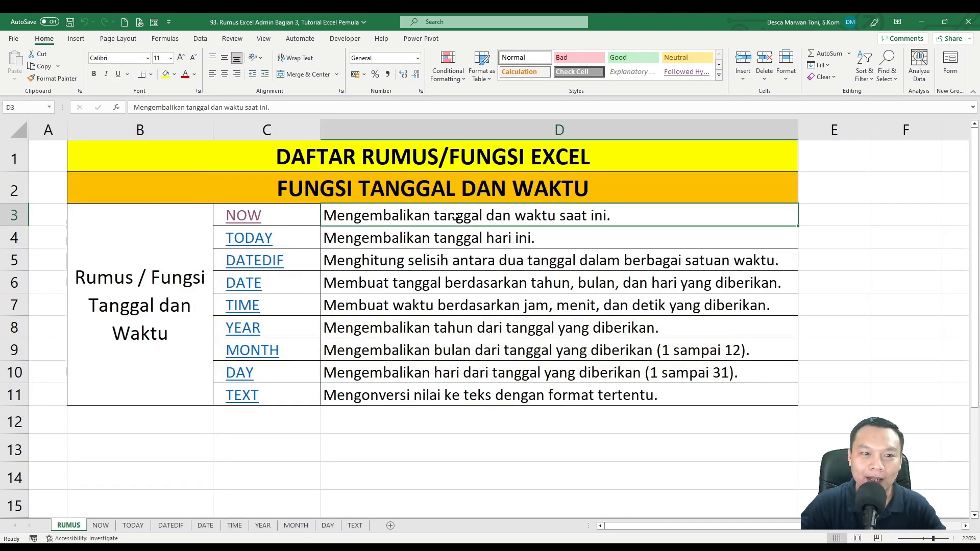
# - Open the NOW sheet from the function list and enter =NOW() in the yellow result cell C4
pyautogui.click(249, 217)
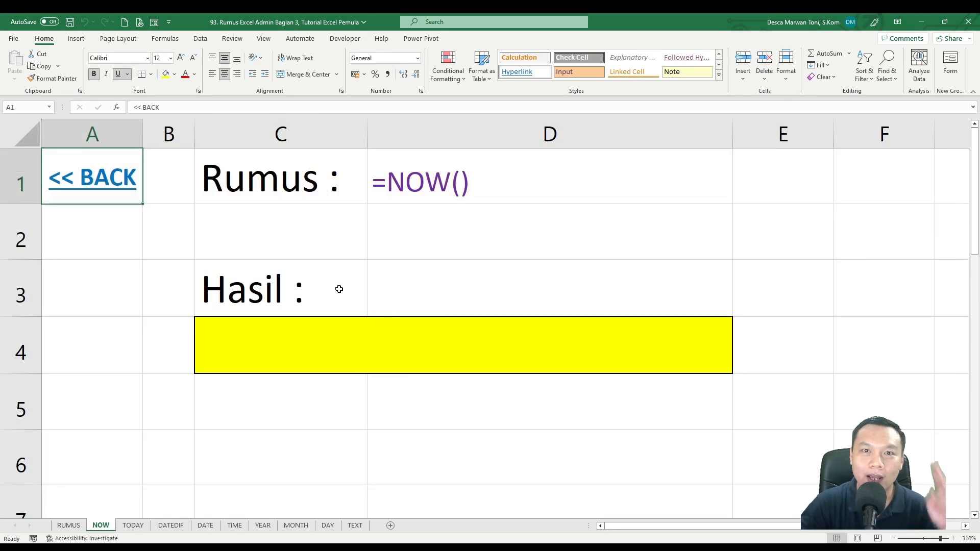
pyautogui.click(442, 346)
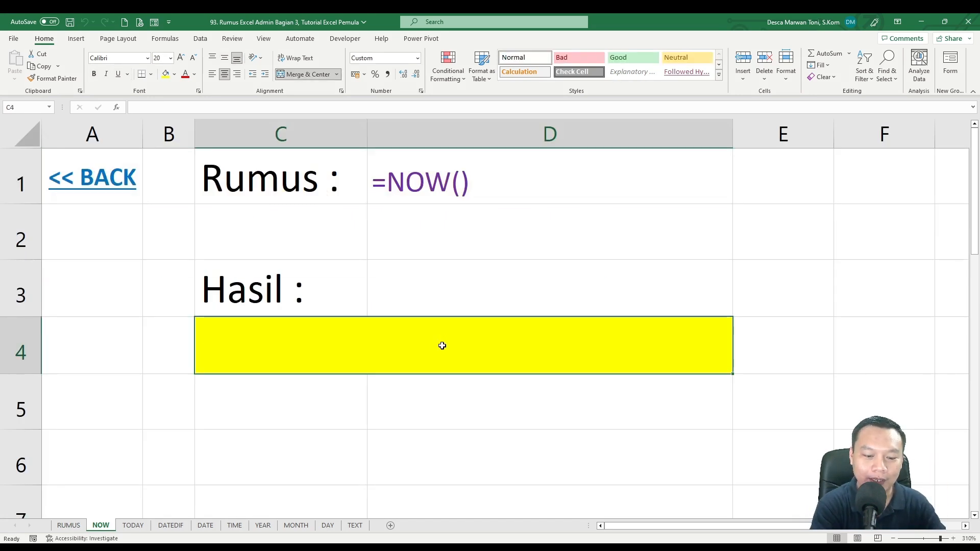
pyautogui.write('=NO')
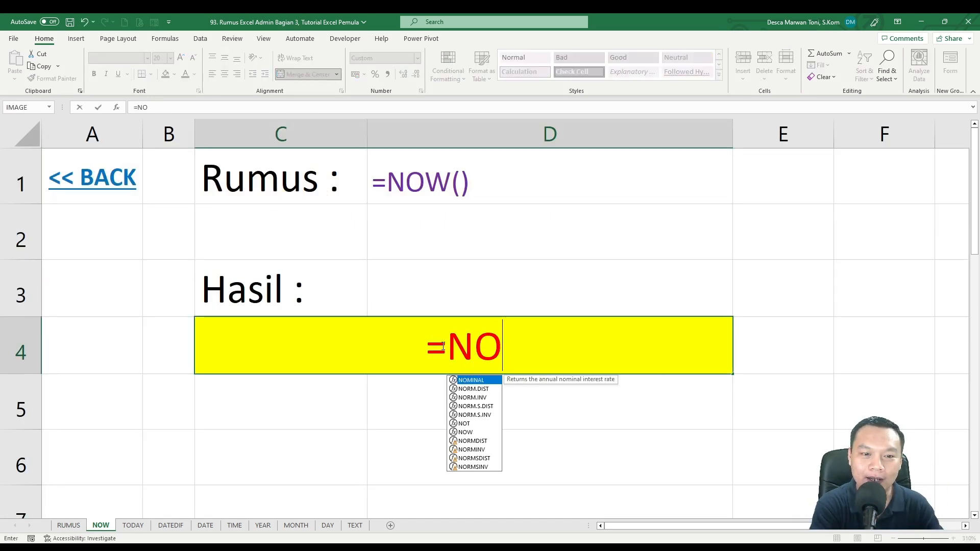
pyautogui.write('W()')
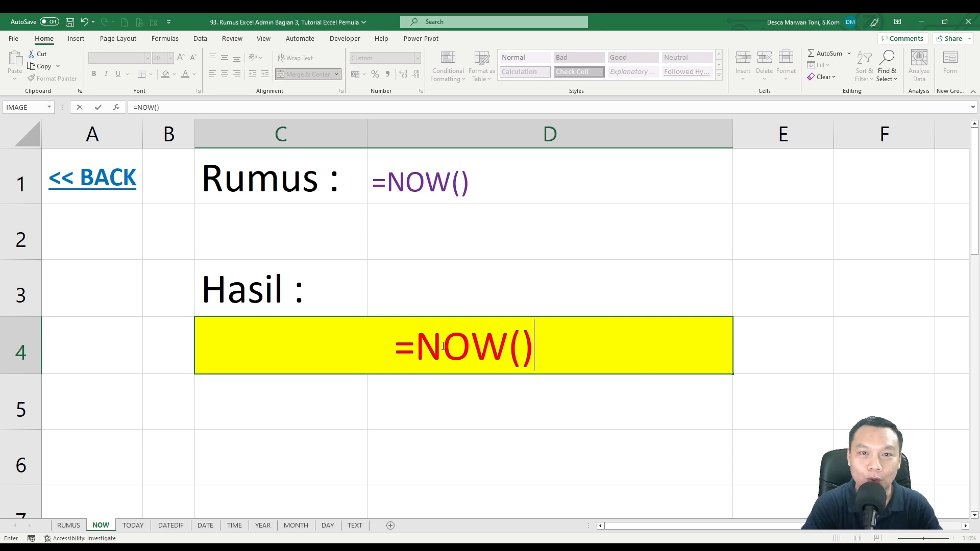
pyautogui.press('Return')
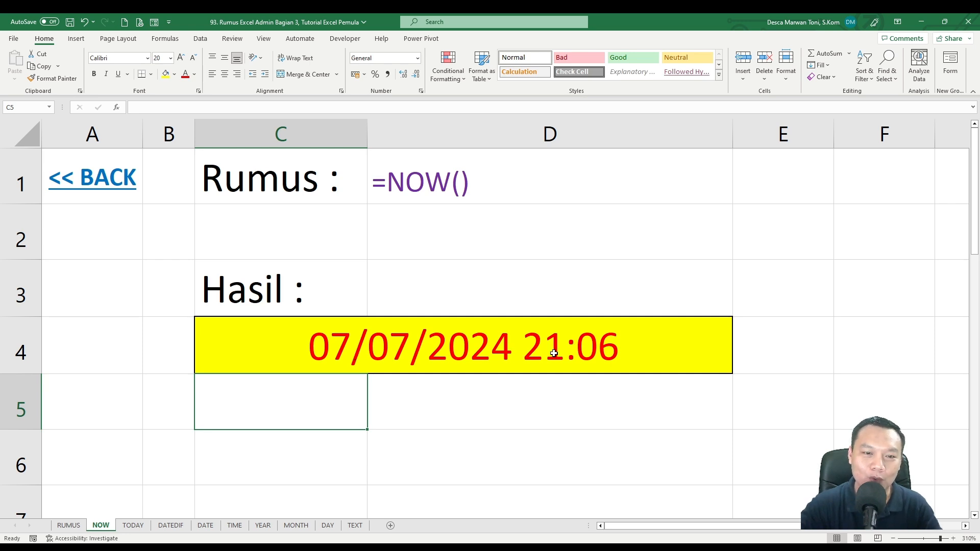
pyautogui.click(610, 353)
pyautogui.click(429, 185)
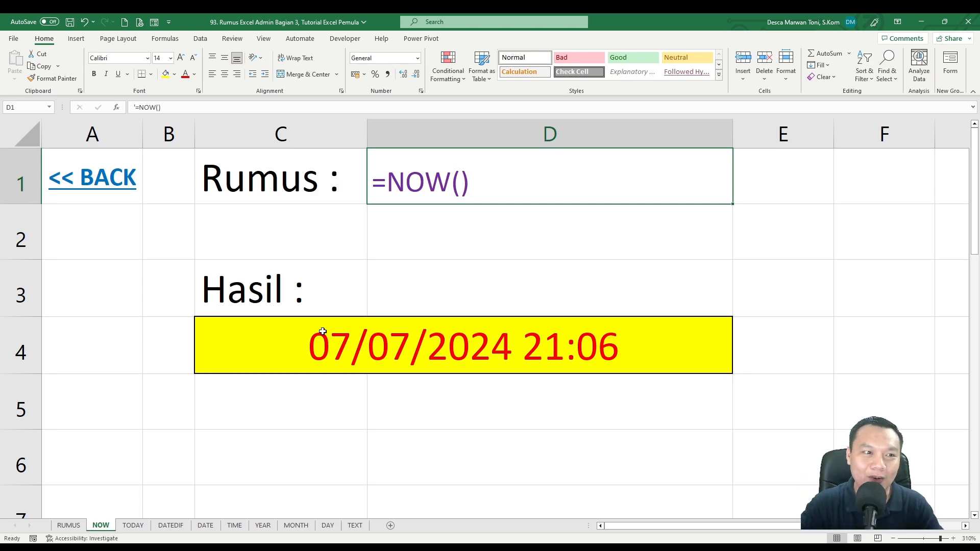
# - Return to the function list and compare the descriptions of TODAY and NOW
pyautogui.click(125, 187)
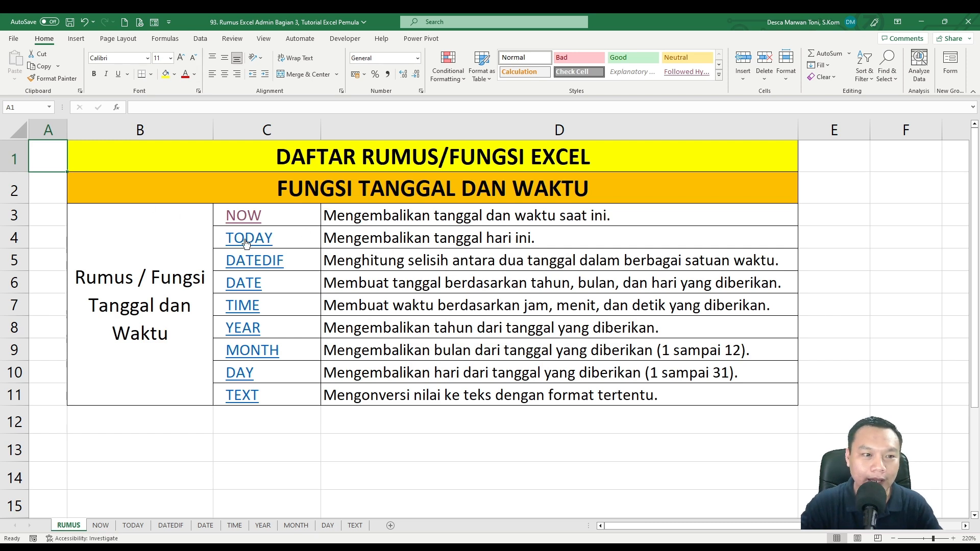
pyautogui.click(352, 238)
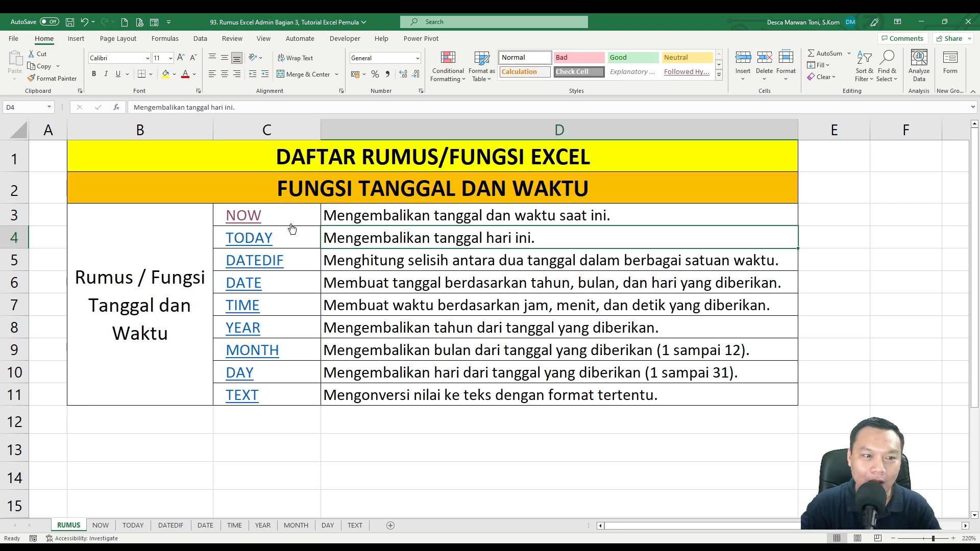
pyautogui.click(442, 217)
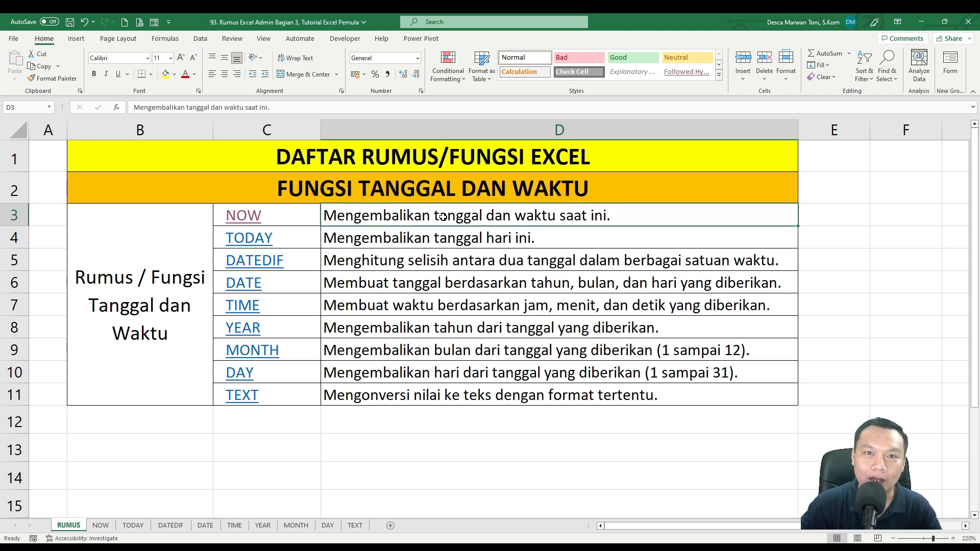
pyautogui.click(389, 238)
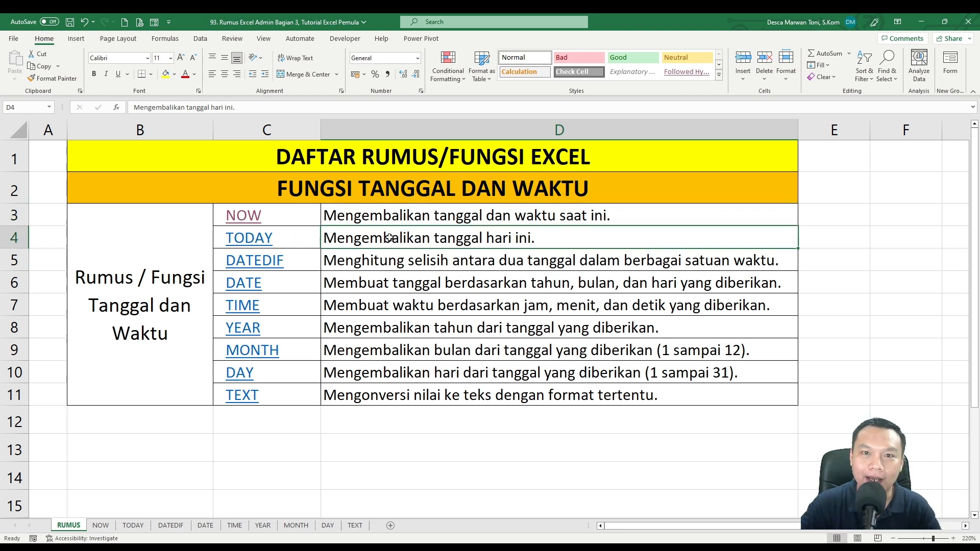
# - Open the TODAY sheet from the function list and enter =TODAY() in the yellow result cell C4
pyautogui.click(250, 238)
pyautogui.click(428, 329)
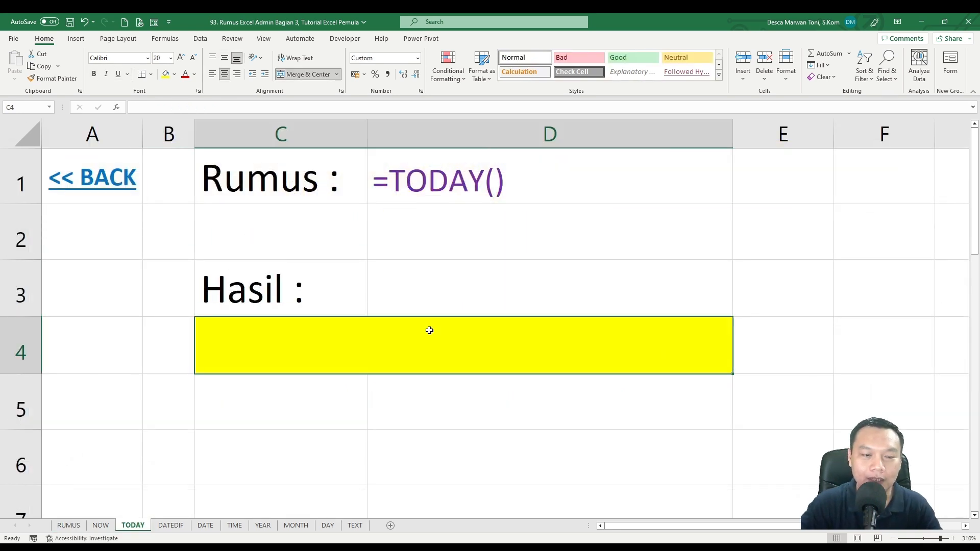
pyautogui.write('=TOP')
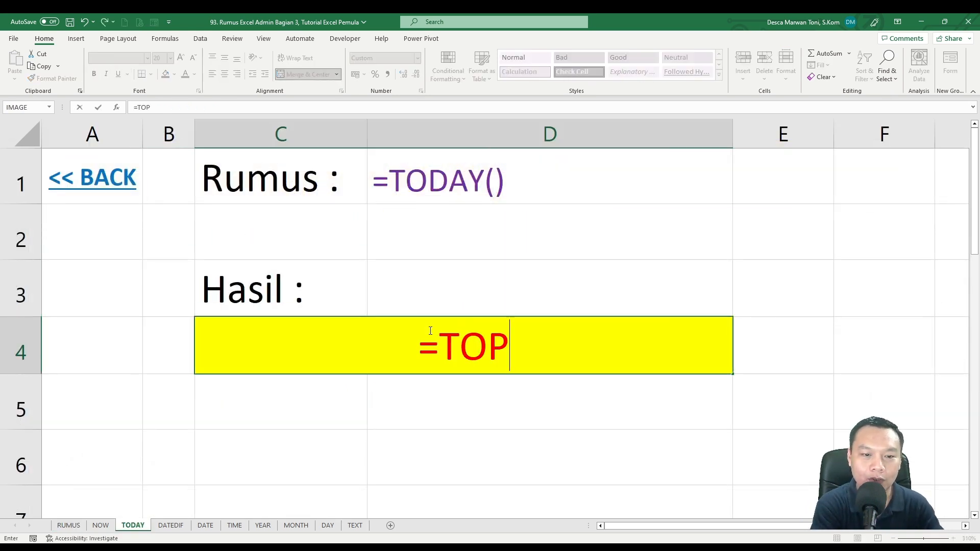
pyautogui.press('BackSpace')
pyautogui.write('DAY()')
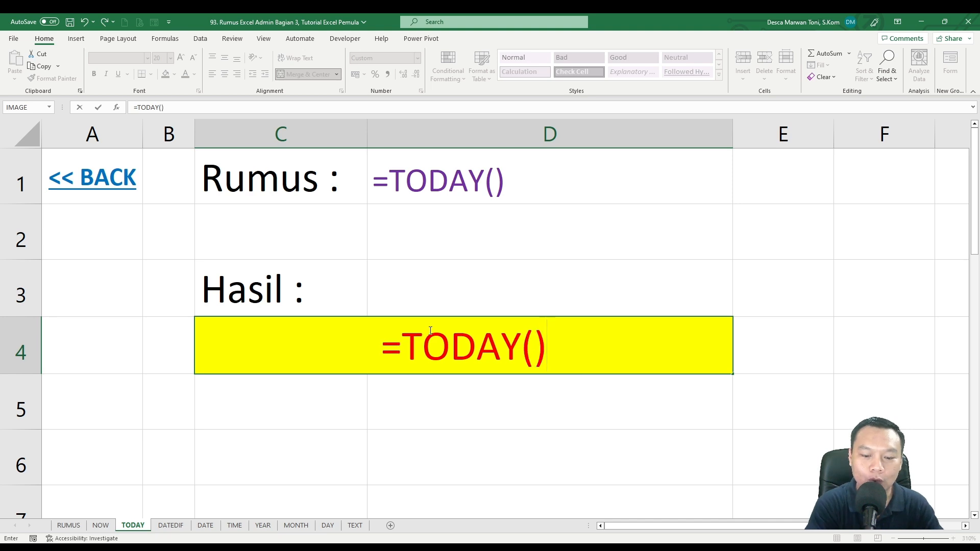
pyautogui.press('Return')
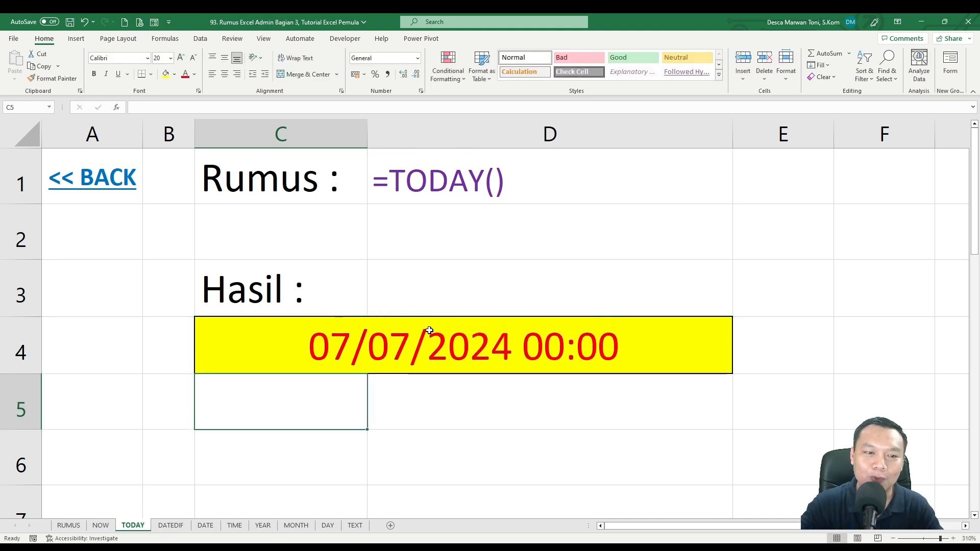
pyautogui.click(373, 346)
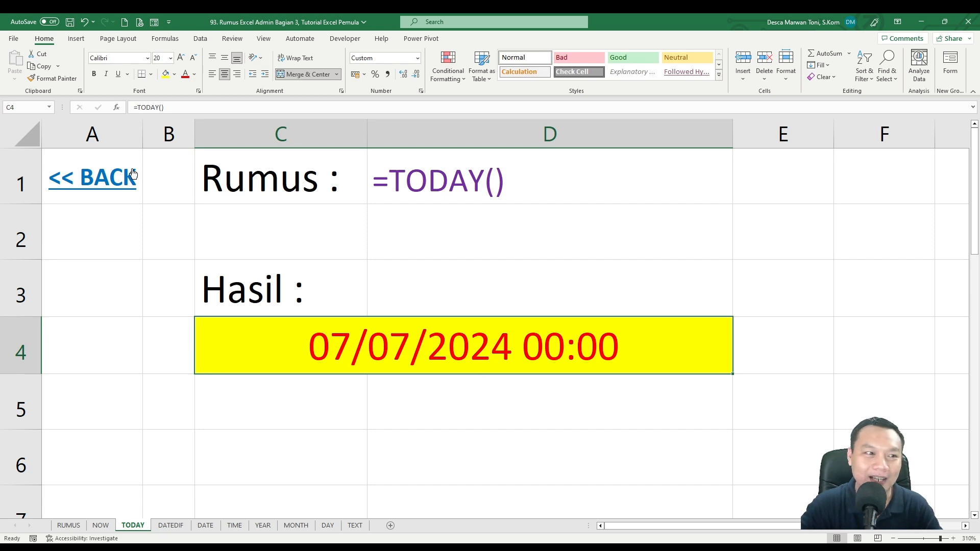
# - Go back to the function list, read the DATEDIF description, and open its sheet to examine the start and end dates
pyautogui.click(102, 178)
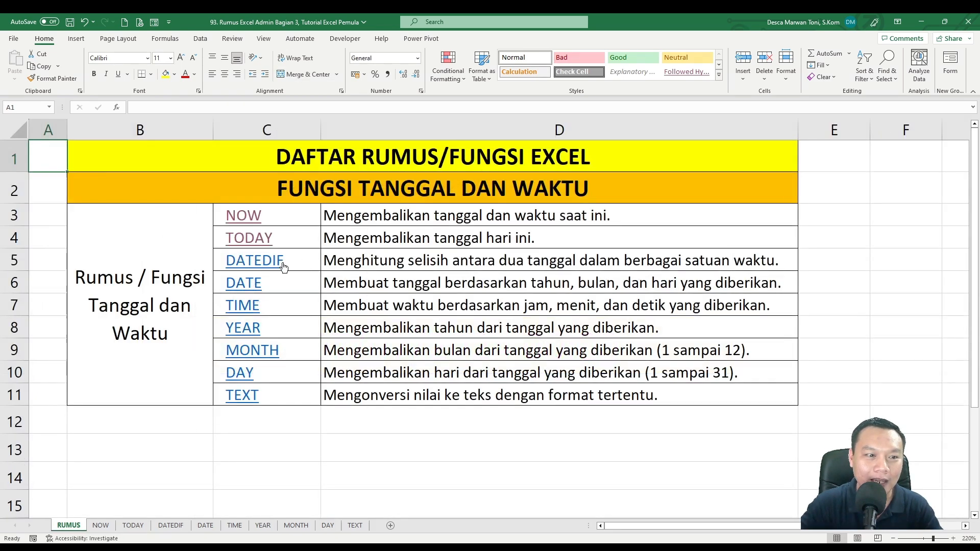
pyautogui.click(363, 261)
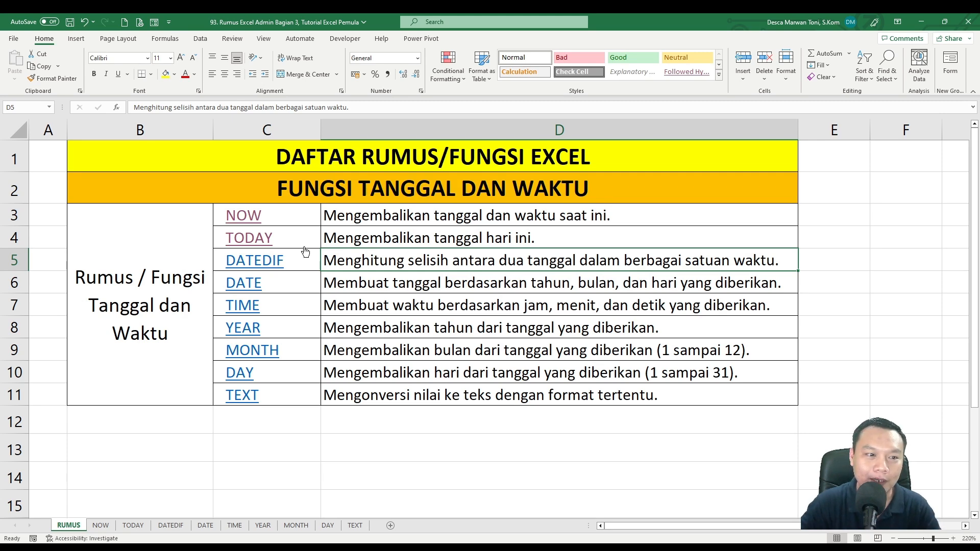
pyautogui.click(266, 258)
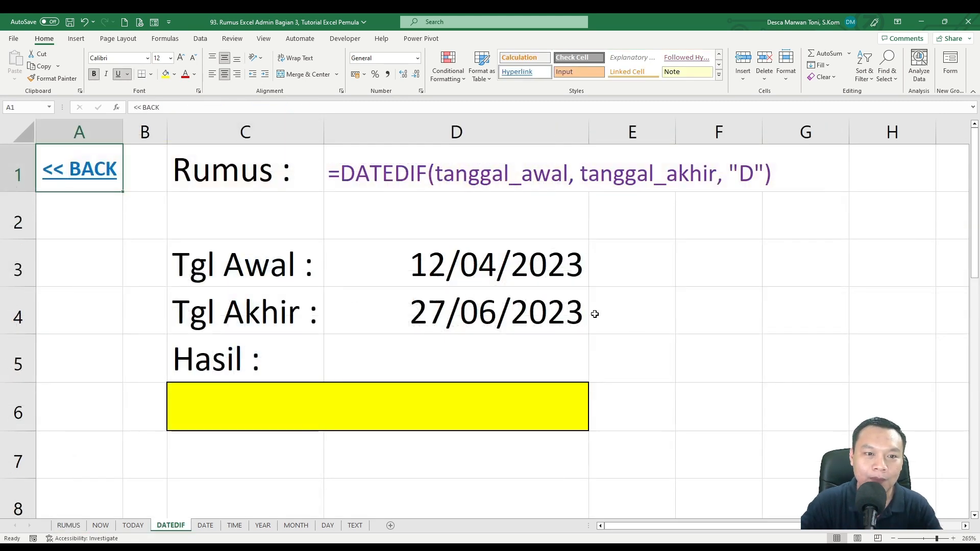
pyautogui.click(397, 268)
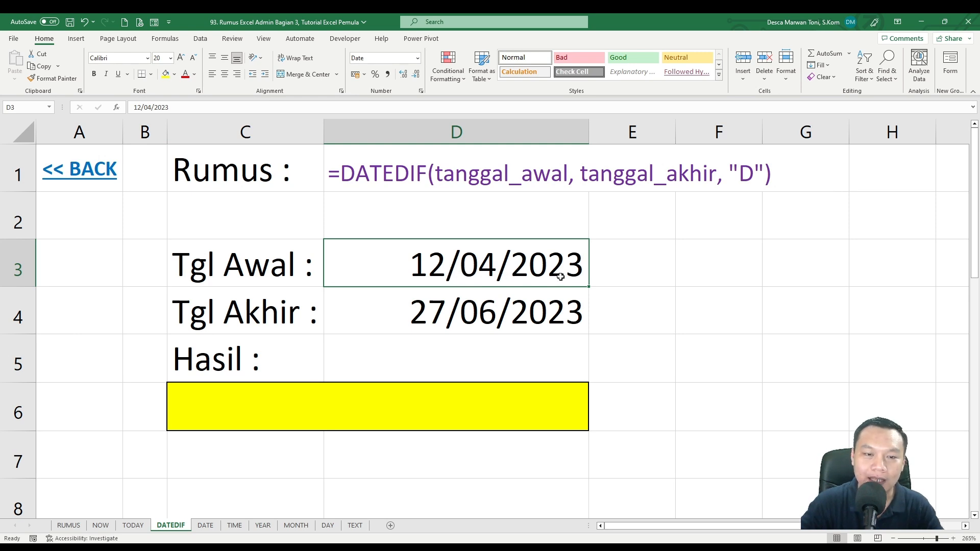
pyautogui.click(429, 320)
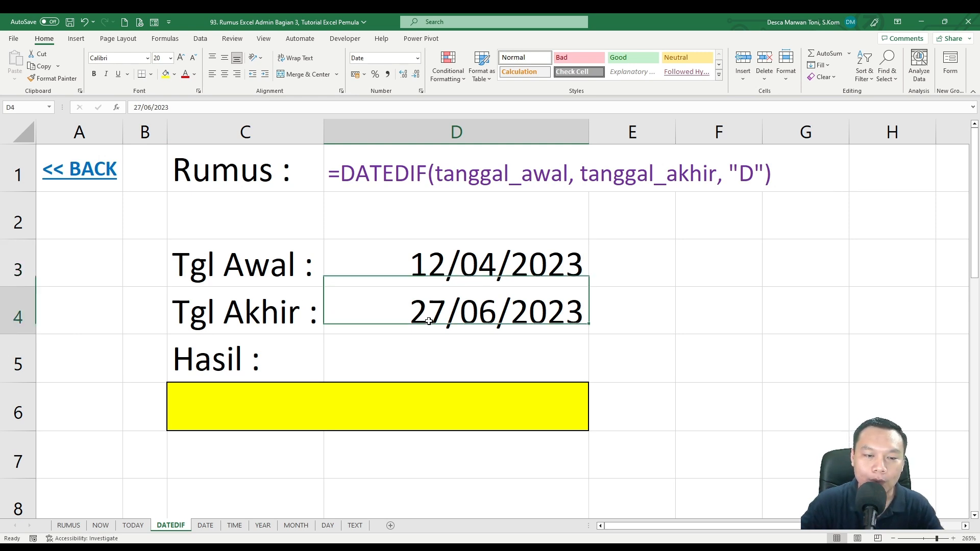
# - Begin a DATEDIF formula in the yellow result cell C6 with D3 as the start date and D4 as the end date
pyautogui.click(486, 408)
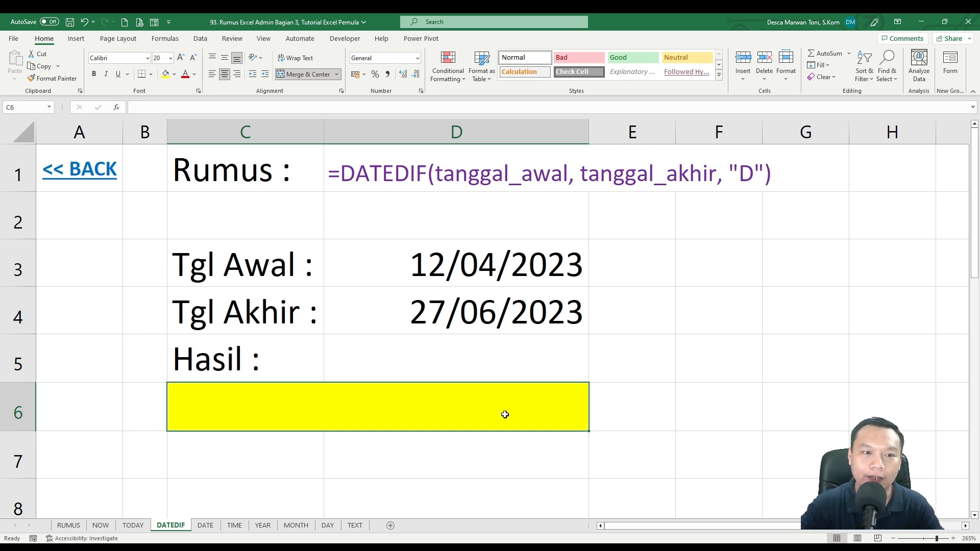
pyautogui.write('+')
pyautogui.press('BackSpace')
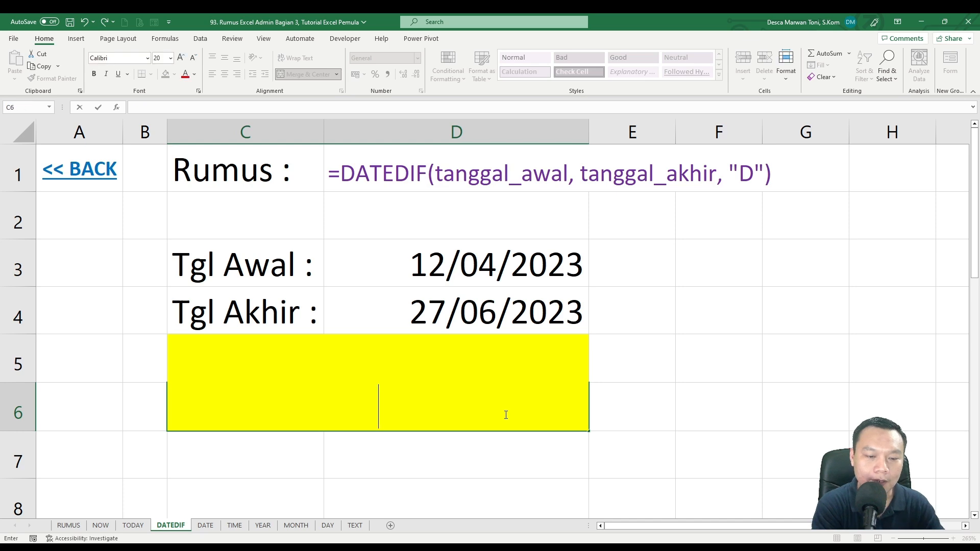
pyautogui.write('=DATEF')
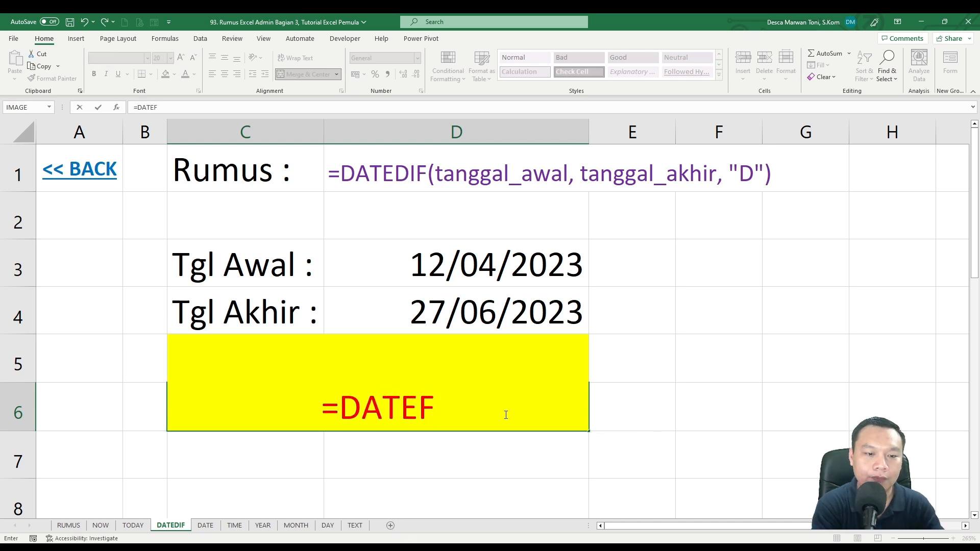
pyautogui.press('BackSpace')
pyautogui.write('DIF')
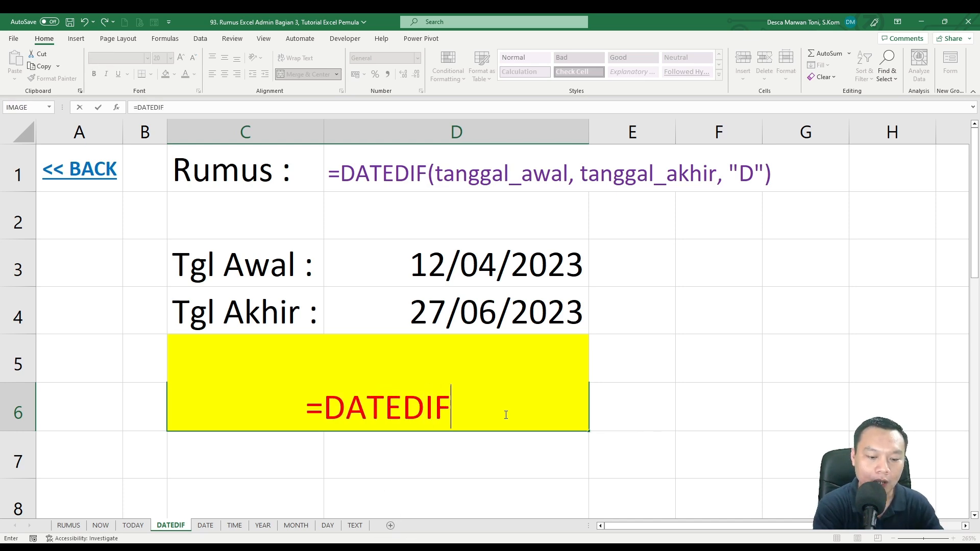
pyautogui.write('(')
pyautogui.click(508, 264)
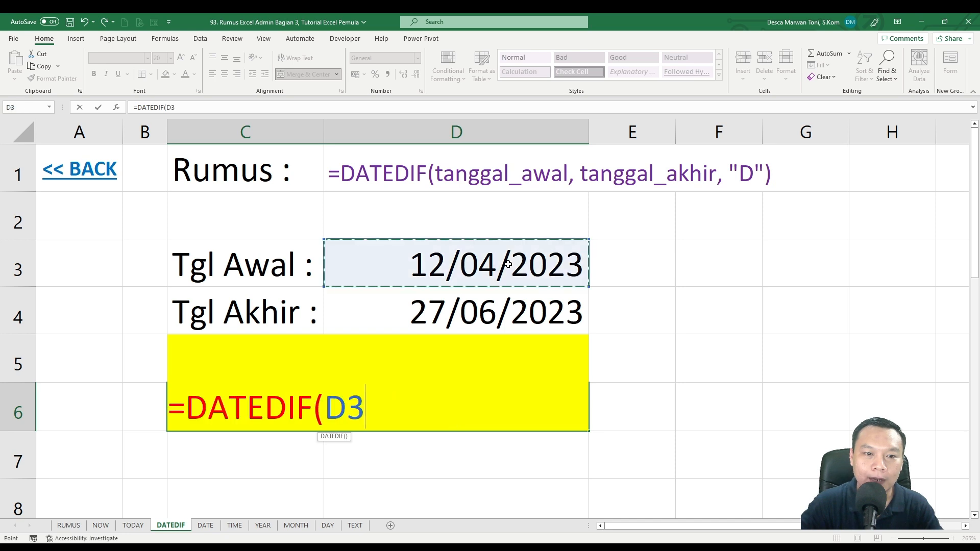
pyautogui.write(';')
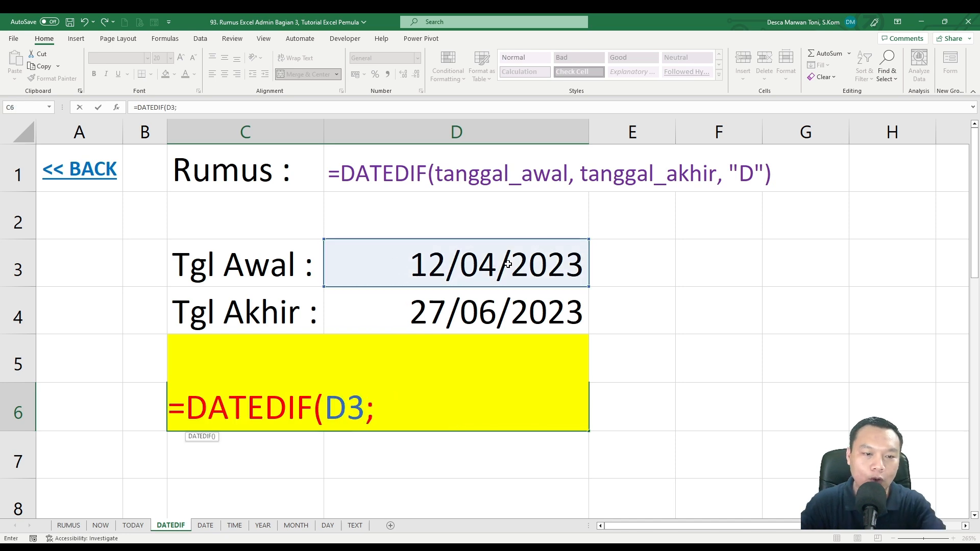
pyautogui.click(478, 316)
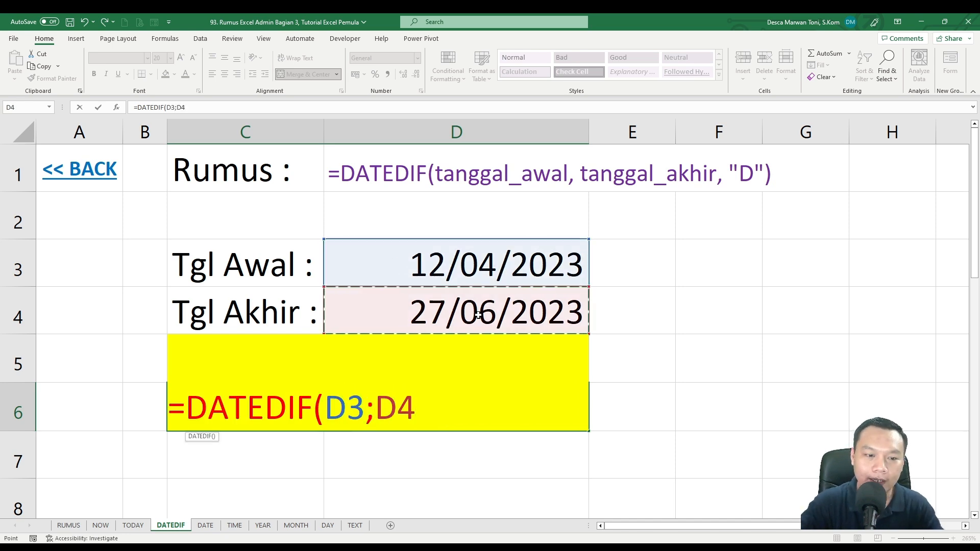
# - Complete the DATEDIF formula in C6 with the day unit "D" so it reads =DATEDIF(D3;D4;"D")
pyautogui.write(';')
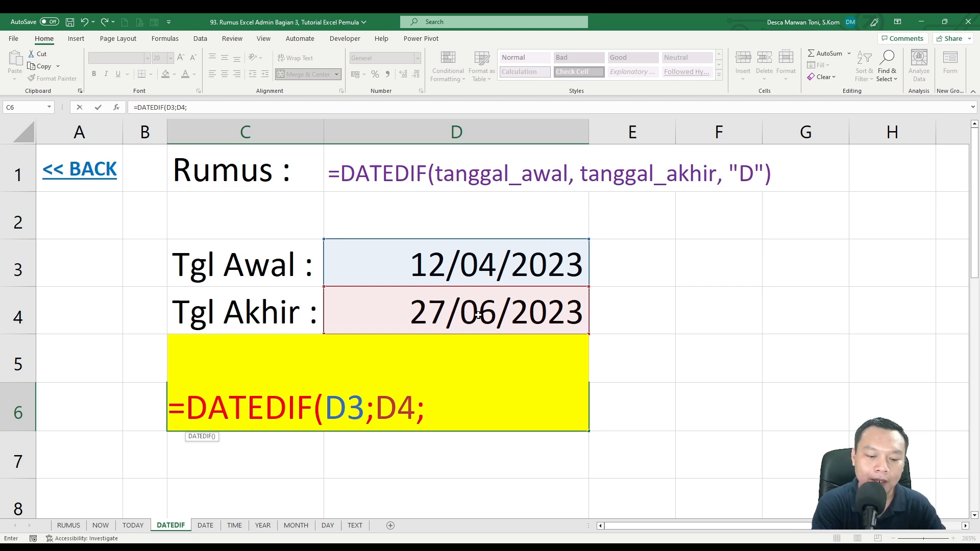
pyautogui.write('"')
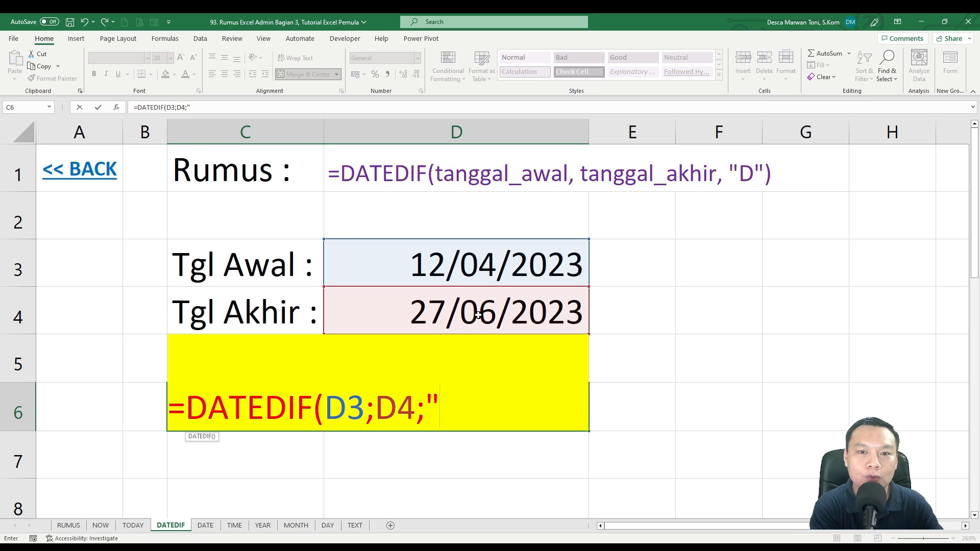
pyautogui.write('D')
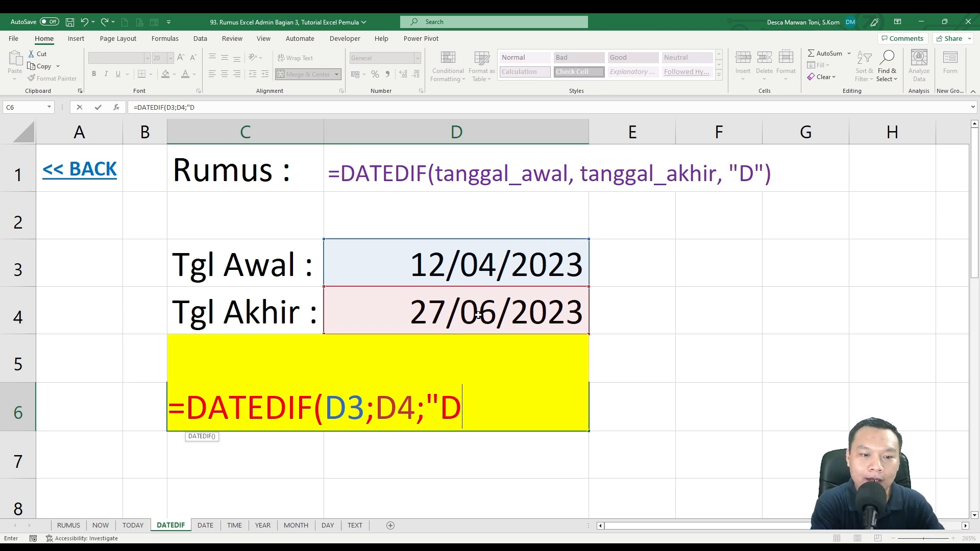
pyautogui.write('"')
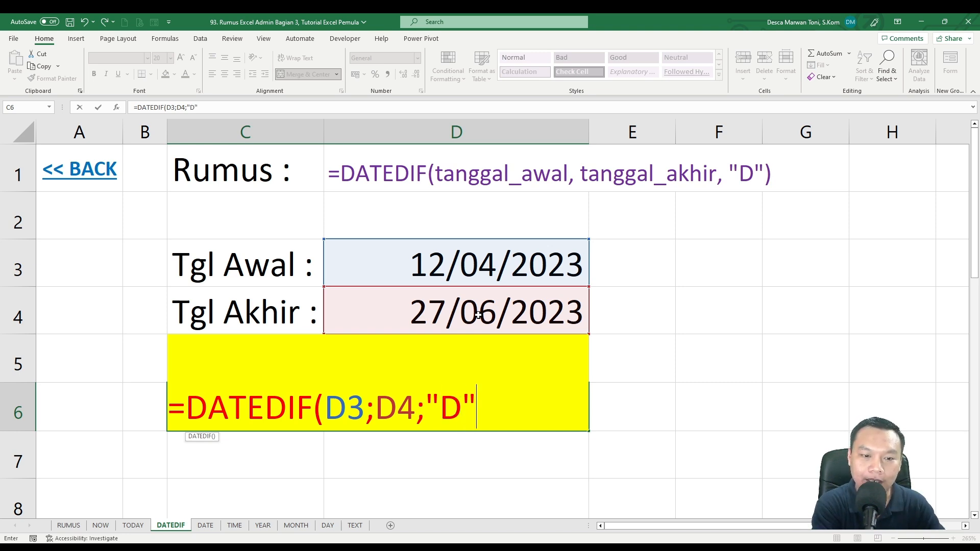
pyautogui.write(')')
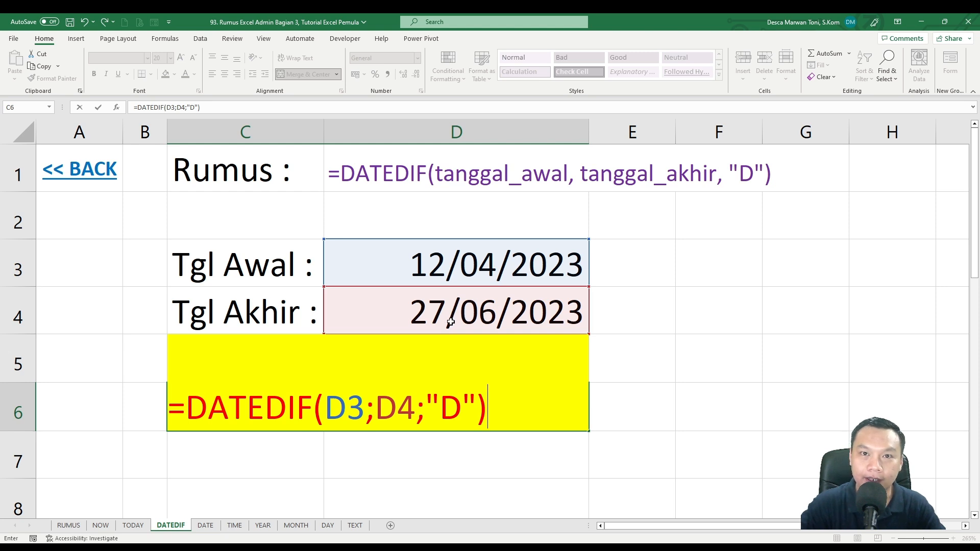
pyautogui.press('Return')
pyautogui.click(404, 415)
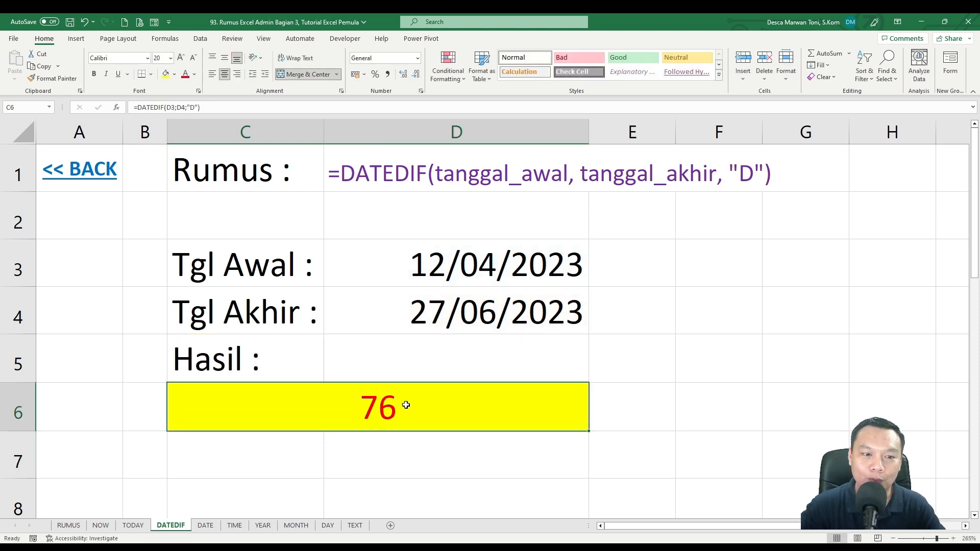
# - Check the start and end dates against the result, and change the DATEDIF unit in C6 to months, "M"
pyautogui.click(415, 267)
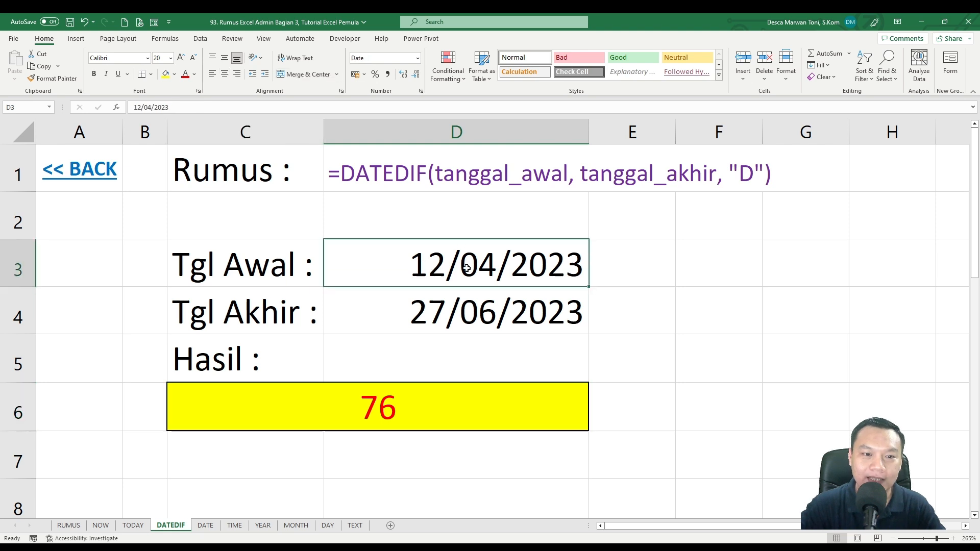
pyautogui.click(458, 313)
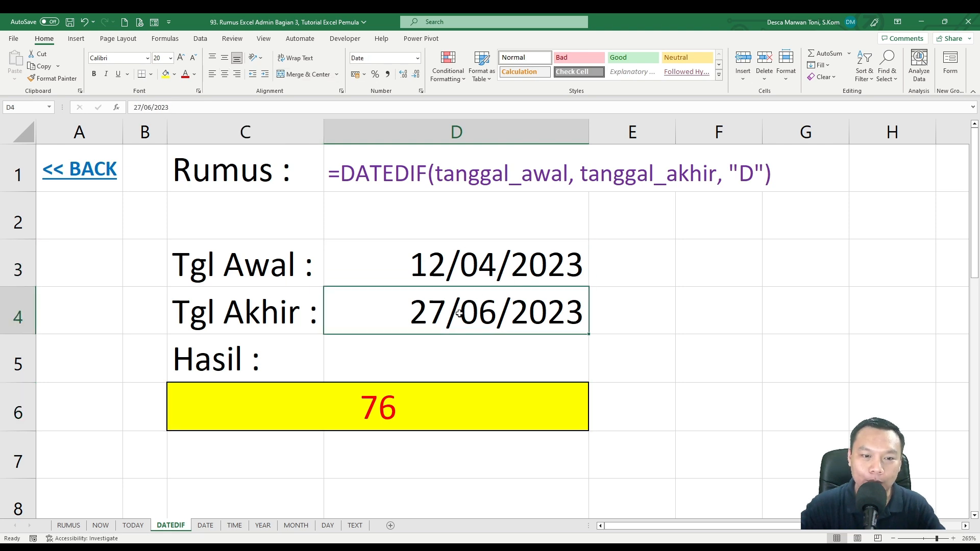
pyautogui.click(443, 403)
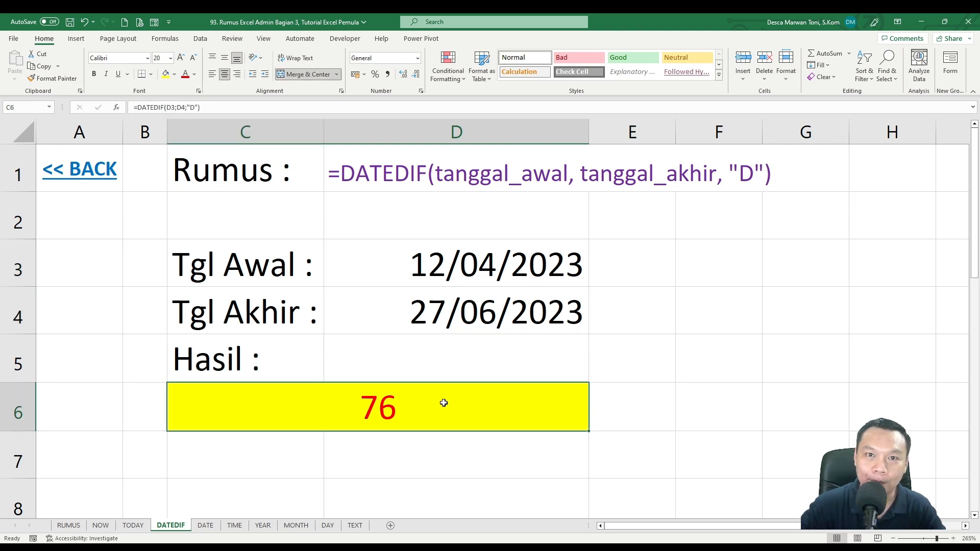
pyautogui.doubleClick(399, 403)
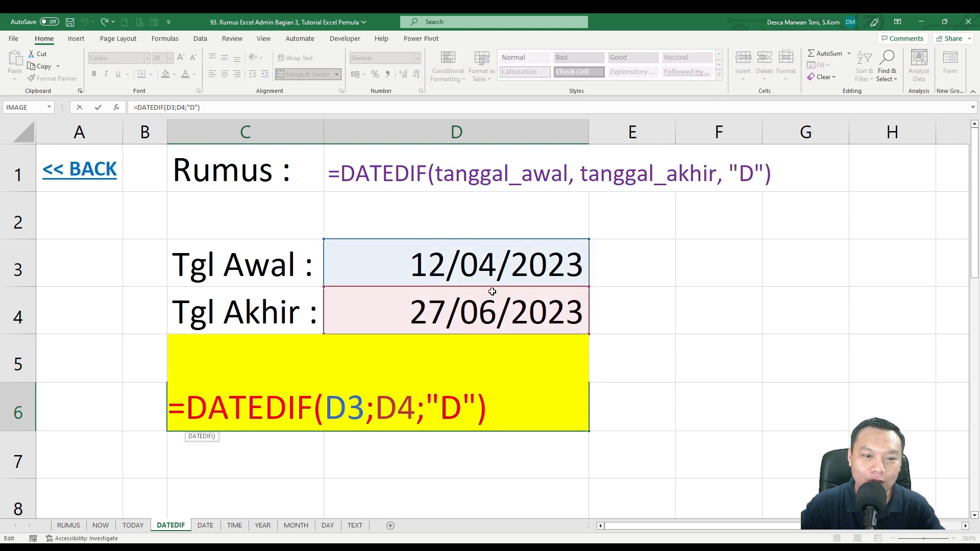
pyautogui.hotkey('ctrl', 'Return')
pyautogui.doubleClick(417, 404)
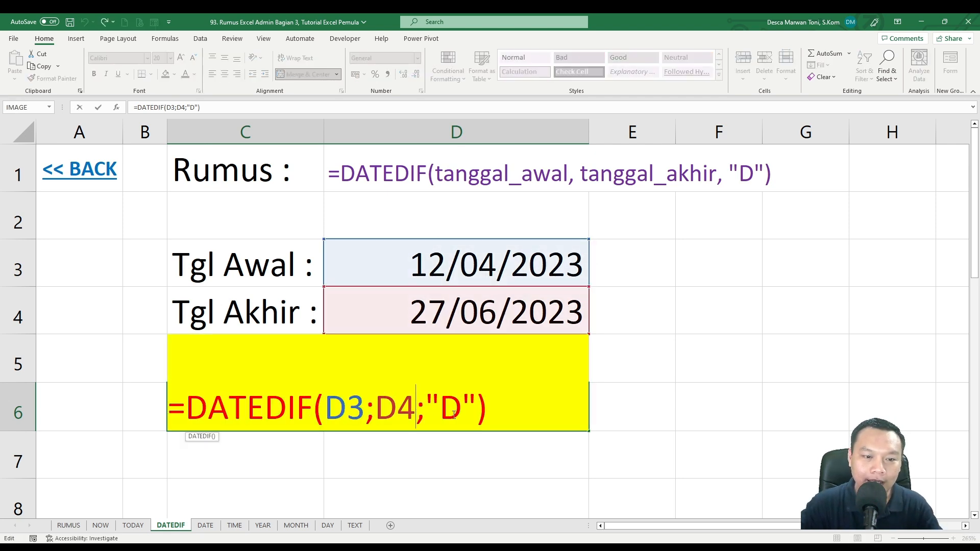
pyautogui.doubleClick(445, 411)
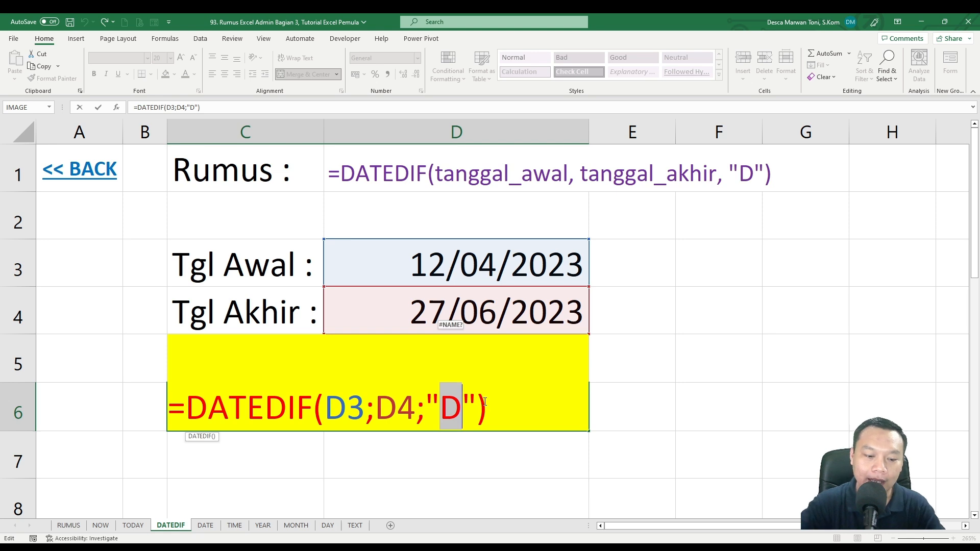
pyautogui.write('M')
pyautogui.press('Return')
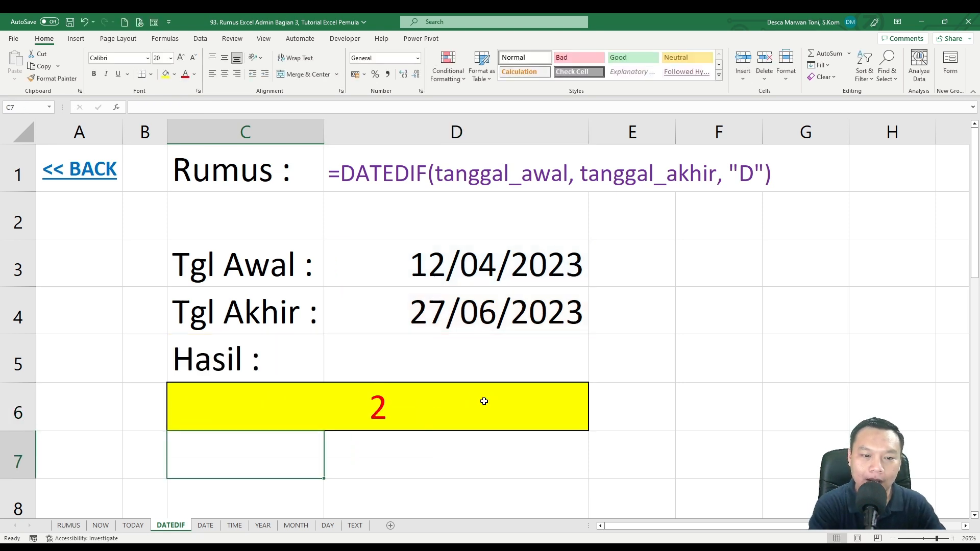
pyautogui.click(385, 403)
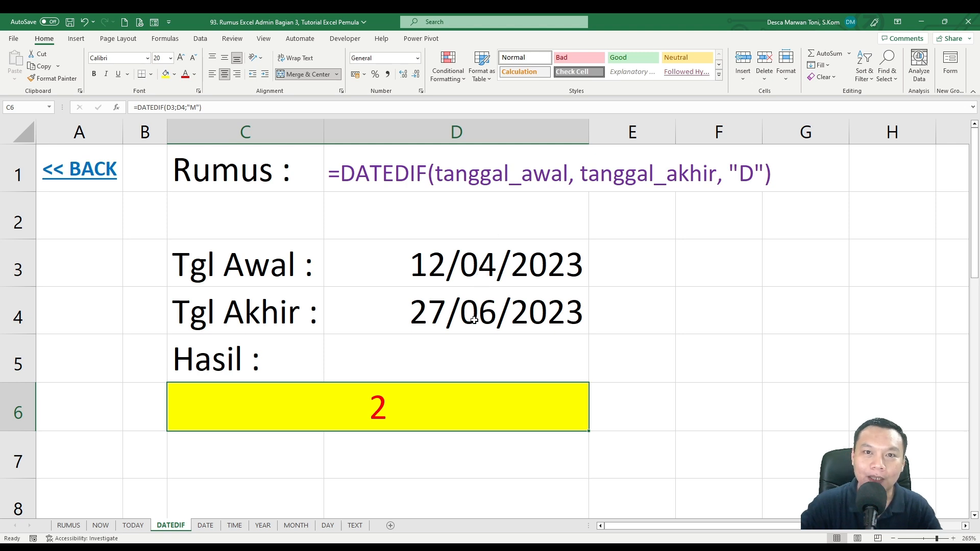
# - Change the DATEDIF unit in C6 to years so the formula reads =DATEDIF(D3;D4;"Y")
pyautogui.doubleClick(397, 407)
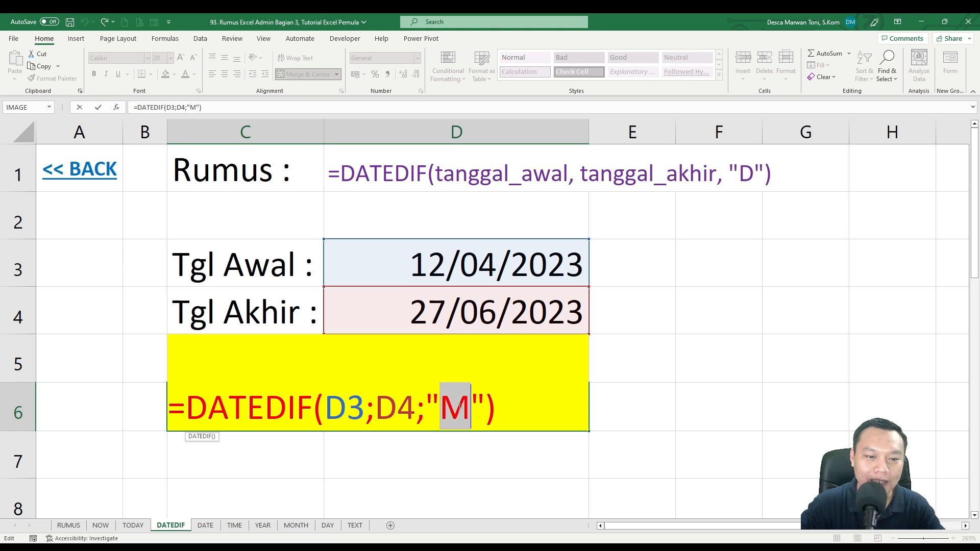
pyautogui.doubleClick(454, 406)
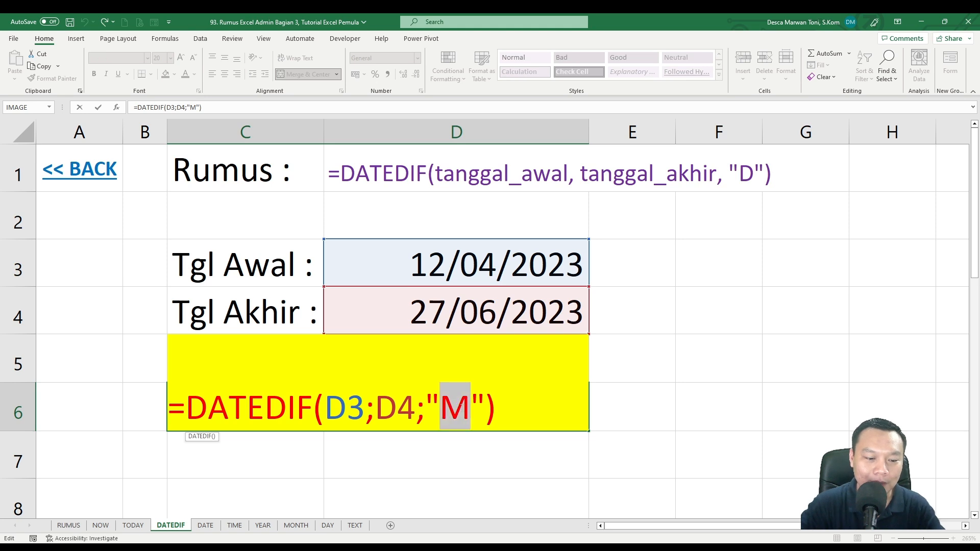
pyautogui.press('Return')
pyautogui.click(461, 408)
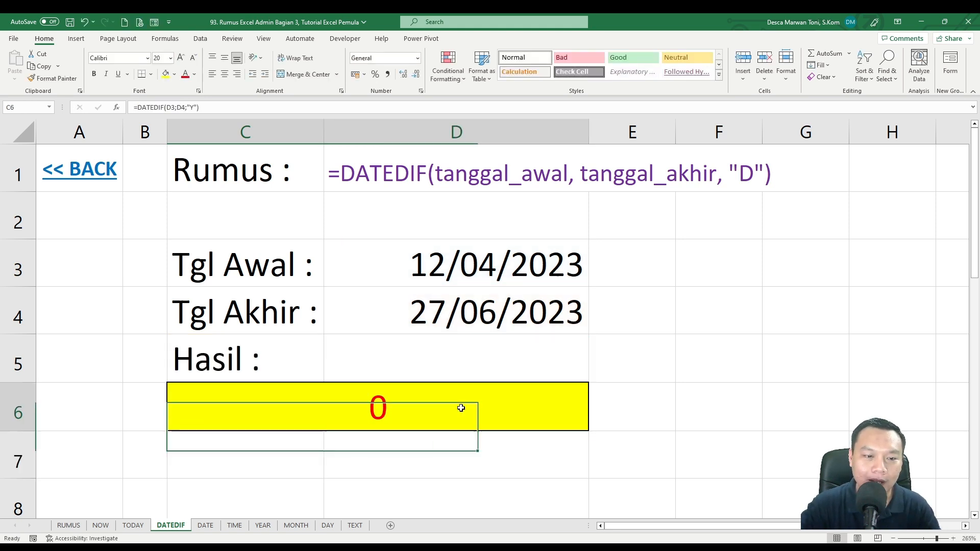
# - Set the end date in D4 to 27/06/2024 and check the result cell C6
pyautogui.click(555, 317)
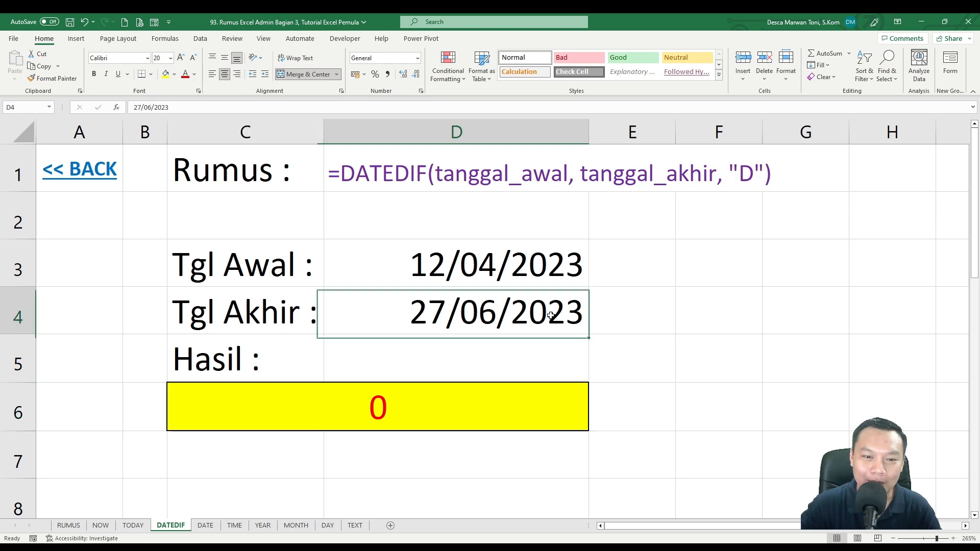
pyautogui.doubleClick(570, 313)
pyautogui.press('BackSpace')
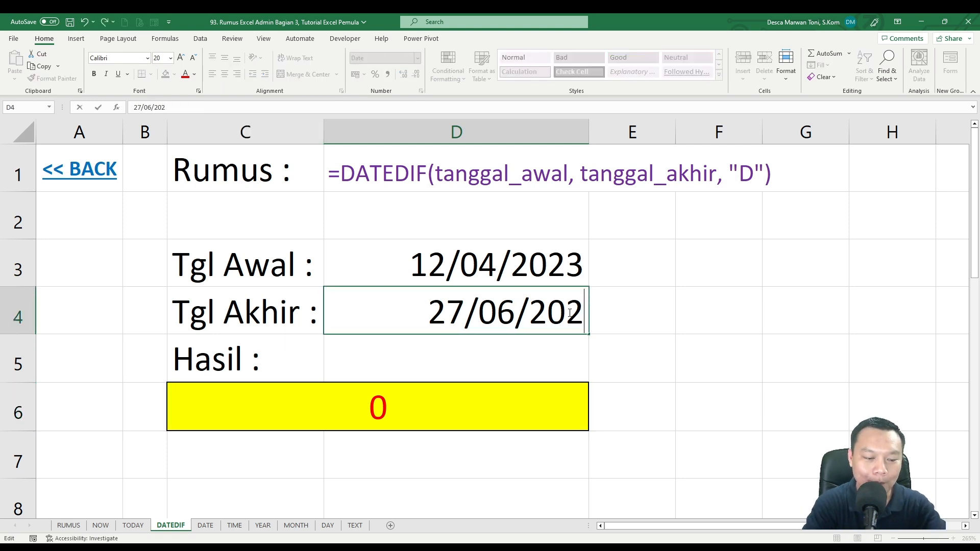
pyautogui.write('4')
pyautogui.press('Return')
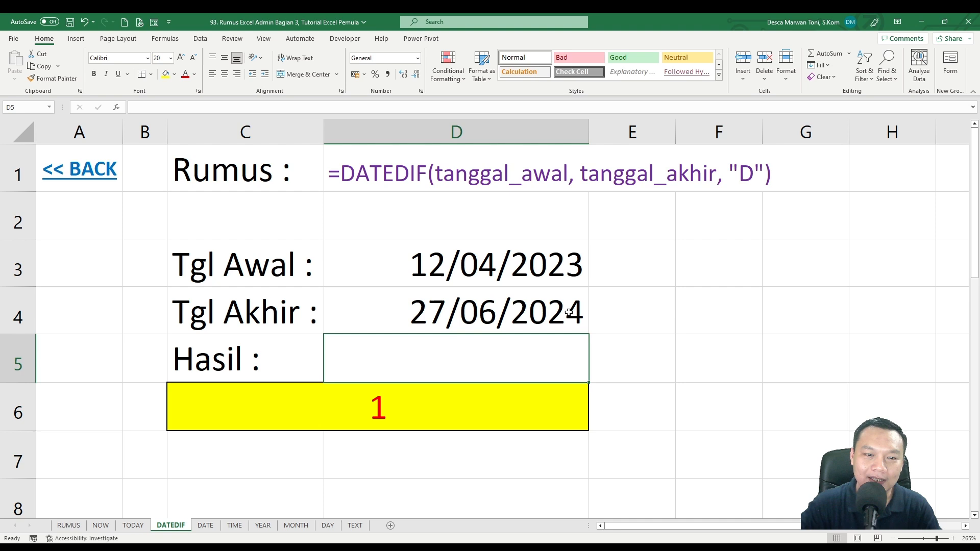
pyautogui.click(435, 427)
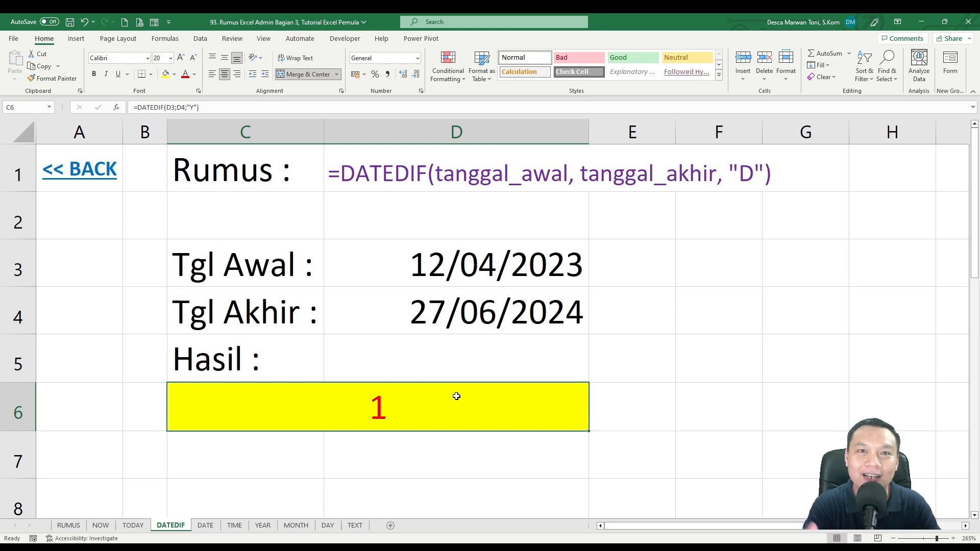
# - Return to the function list, read the DATE description, and open the DATE sheet to examine its syntax
pyautogui.hotkey('ctrl', 'Home')
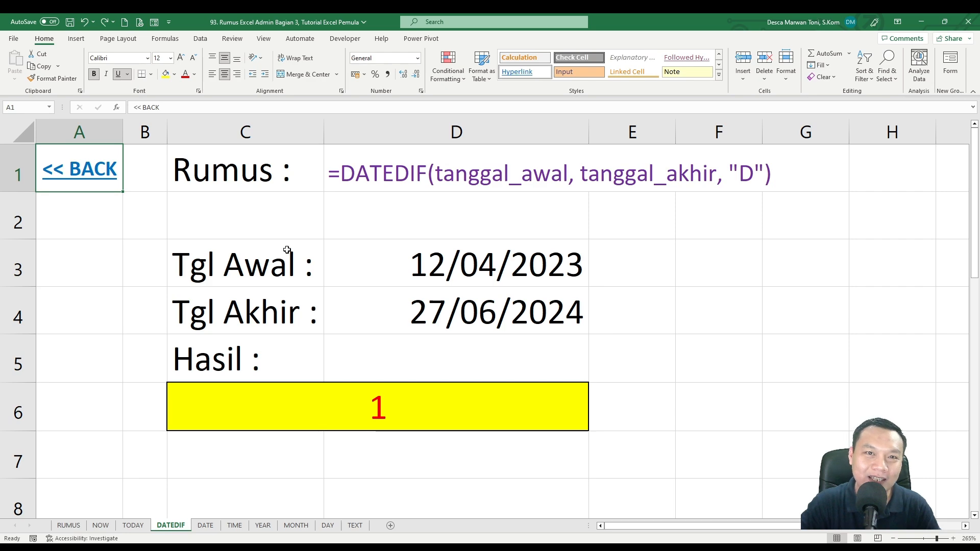
pyautogui.click(82, 174)
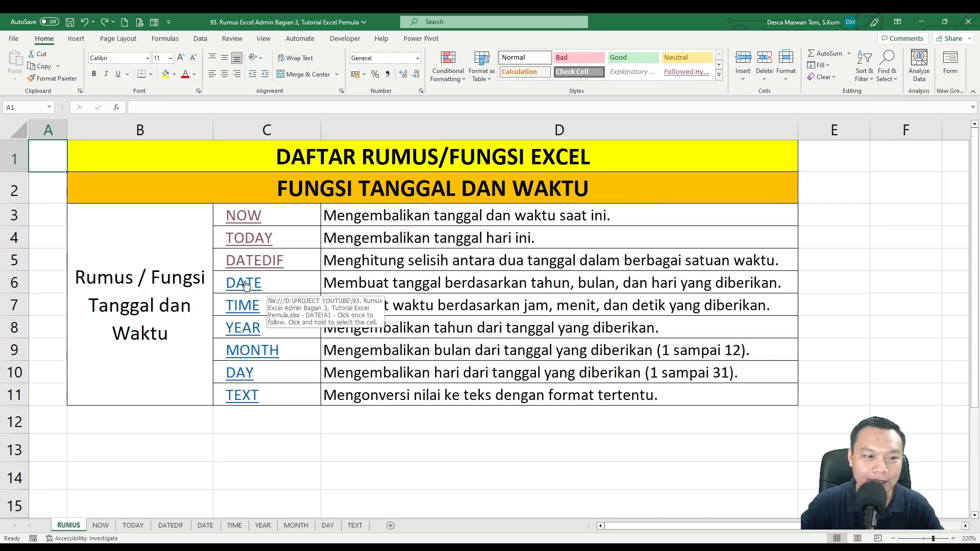
pyautogui.click(334, 281)
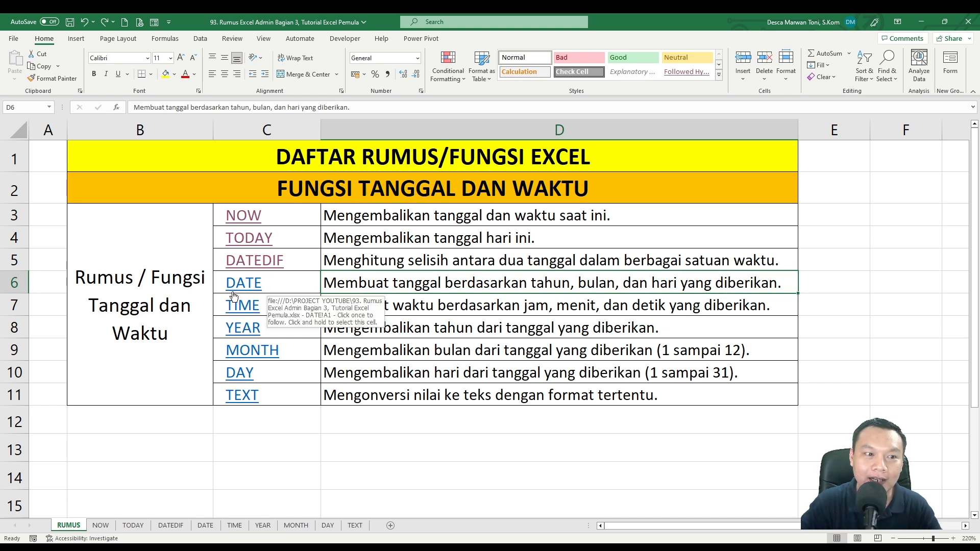
pyautogui.click(247, 284)
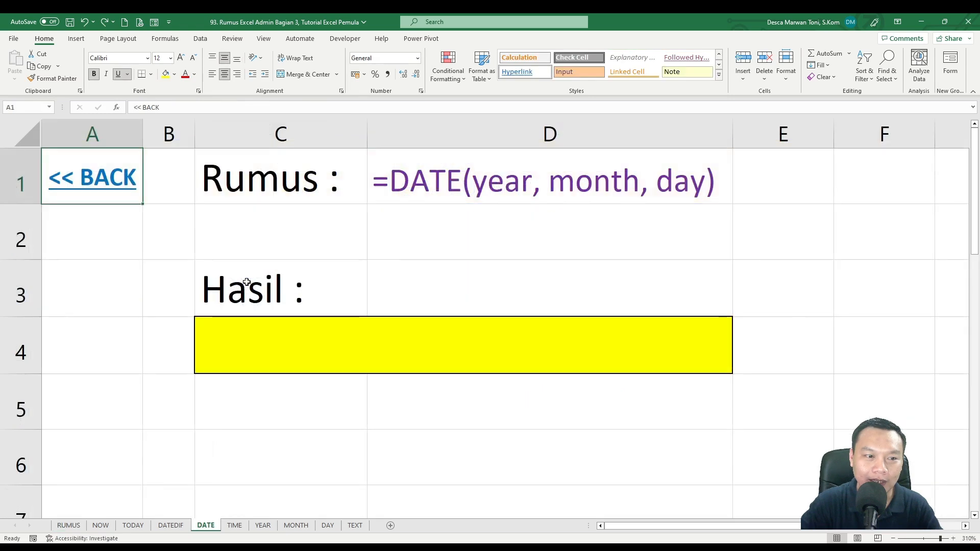
pyautogui.click(403, 185)
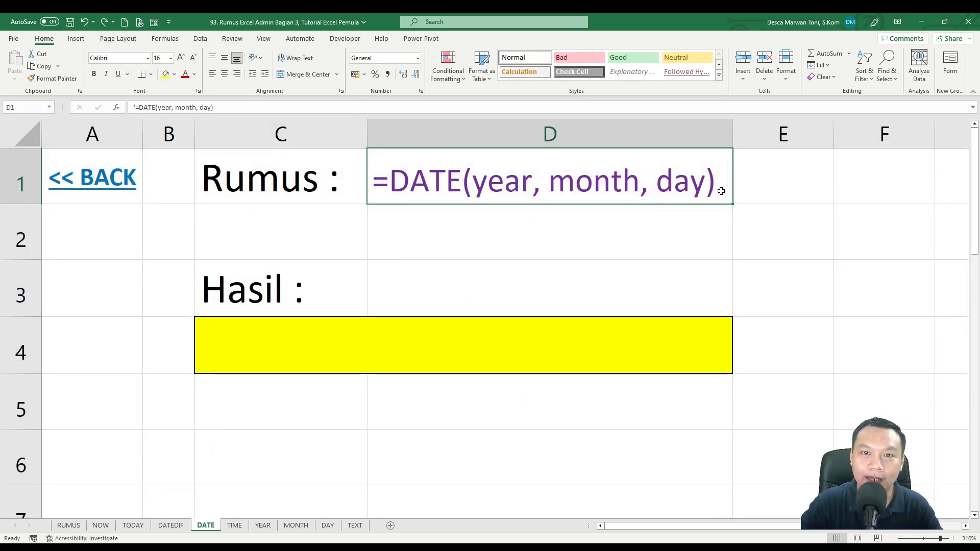
# - Enter =DATE(2024;07;10) in the yellow result cell C4 of the DATE sheet
pyautogui.click(494, 350)
pyautogui.write('=')
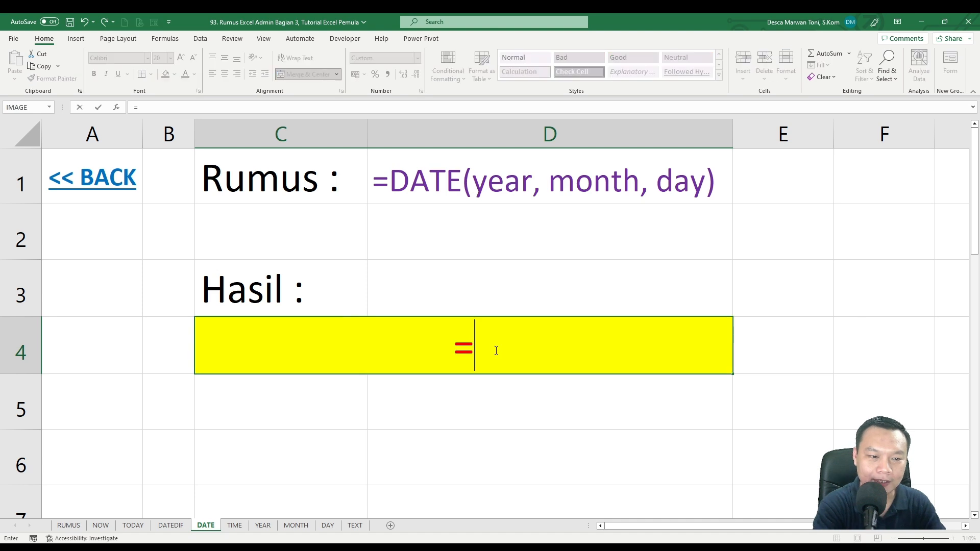
pyautogui.write('DATE')
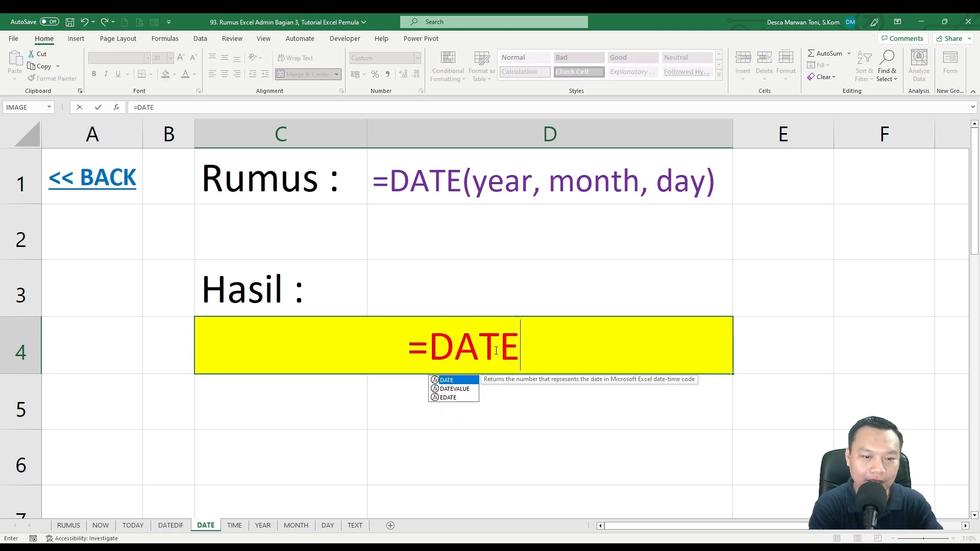
pyautogui.write('(')
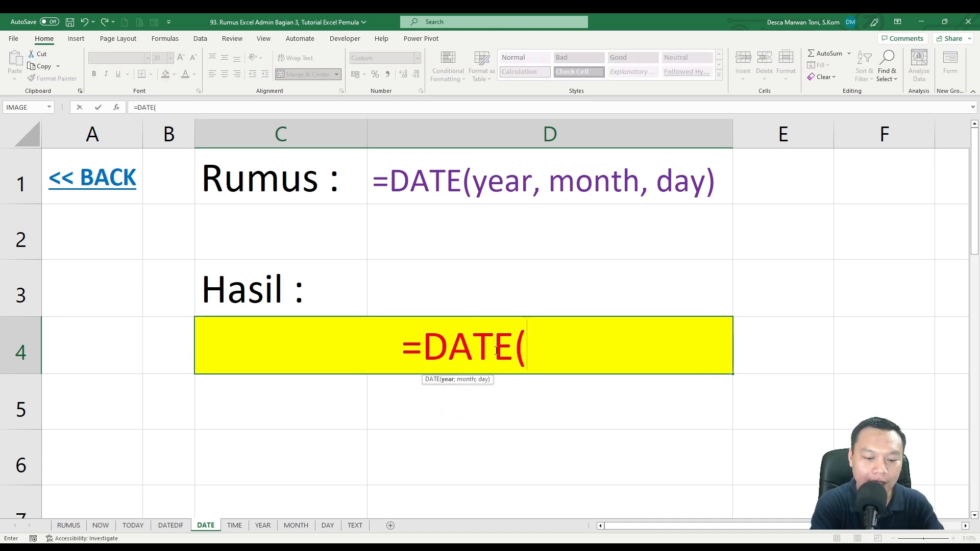
pyautogui.write('2024')
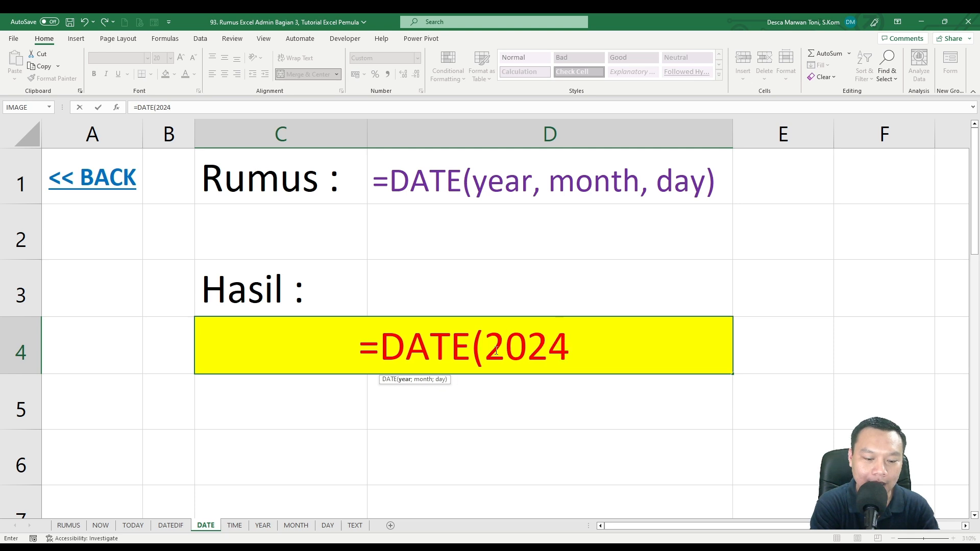
pyautogui.write(';0')
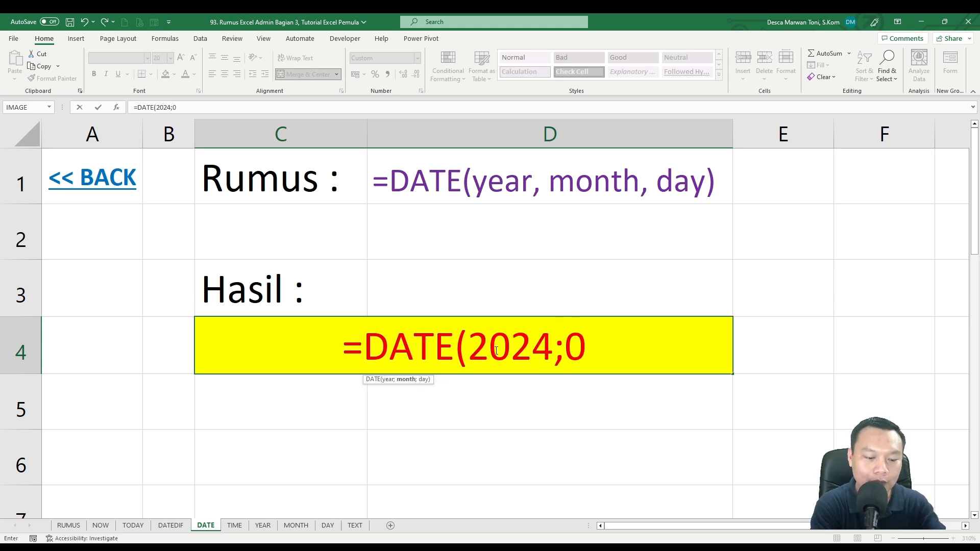
pyautogui.write('7;10)')
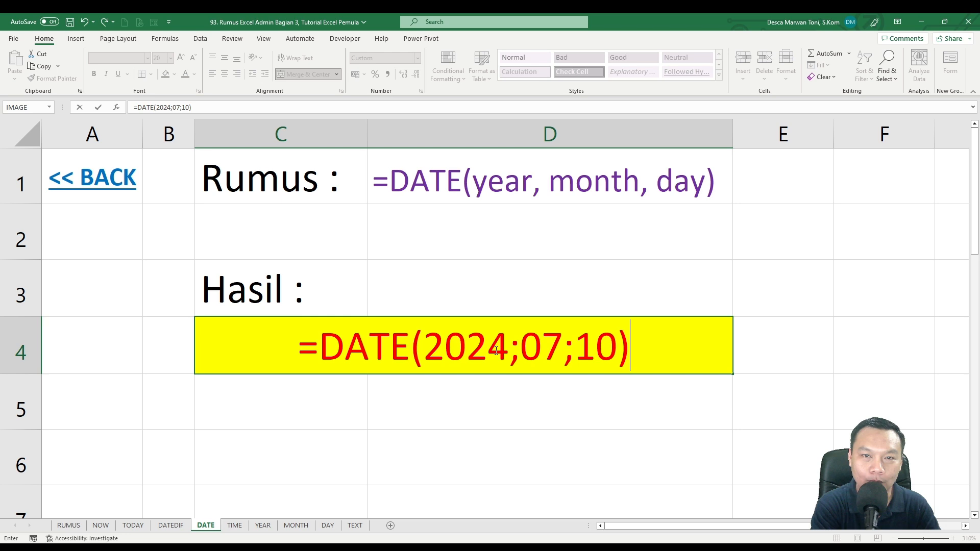
pyautogui.press('Return')
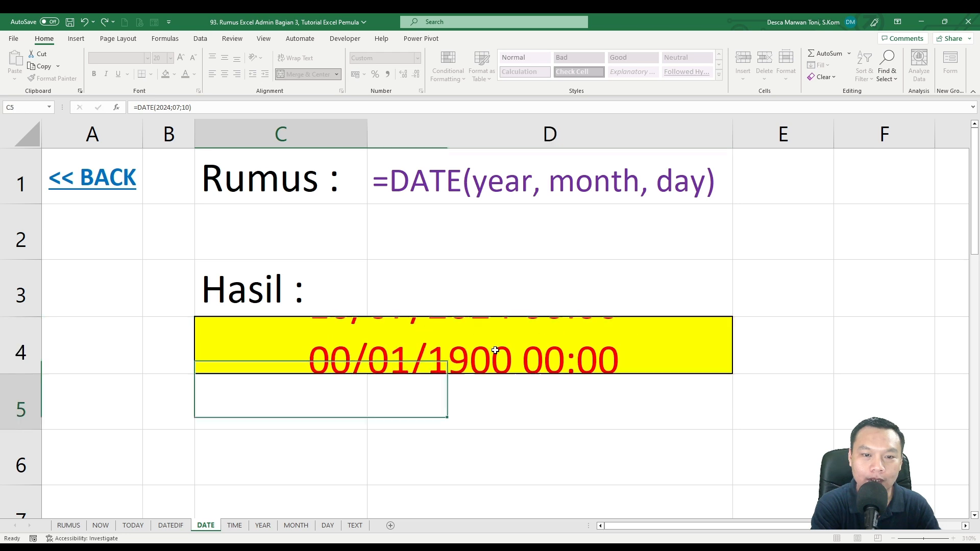
pyautogui.click(439, 350)
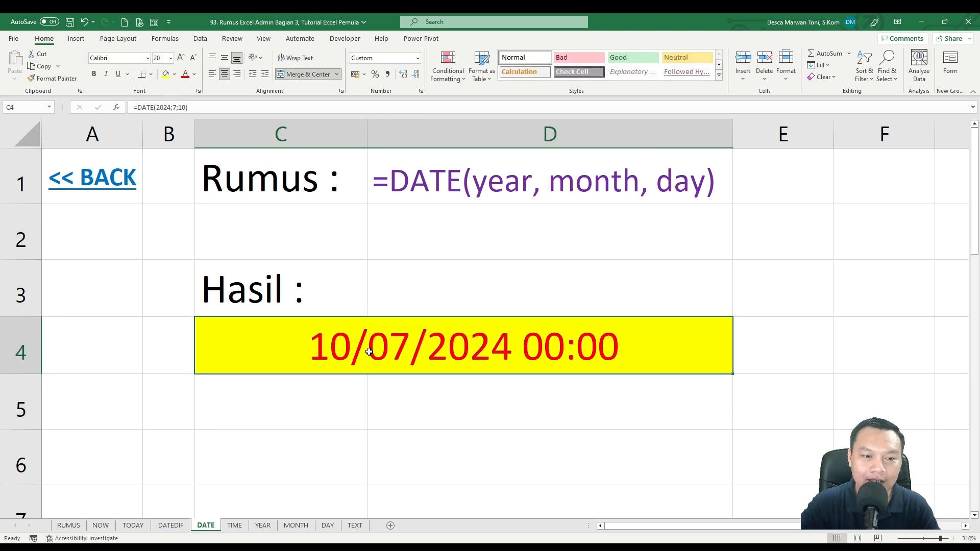
# - Change the month argument of the DATE formula in C4 to 6
pyautogui.doubleClick(416, 350)
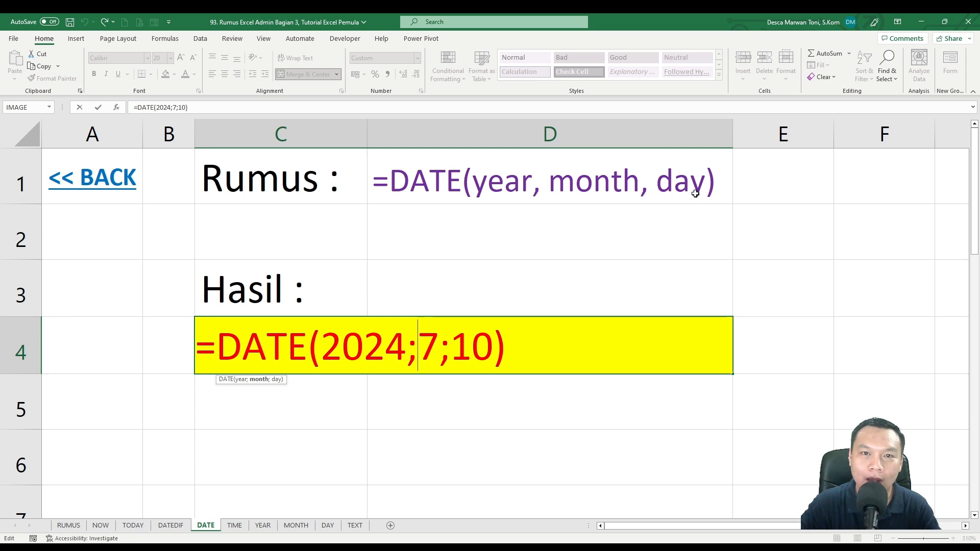
pyautogui.click(493, 351)
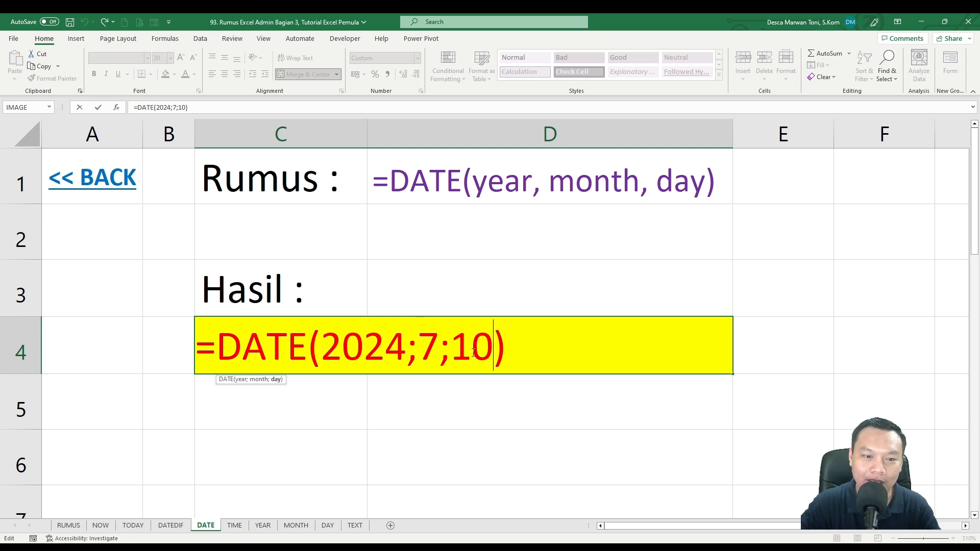
pyautogui.press('Left')
pyautogui.press('Left')
pyautogui.press('Left')
pyautogui.press('BackSpace')
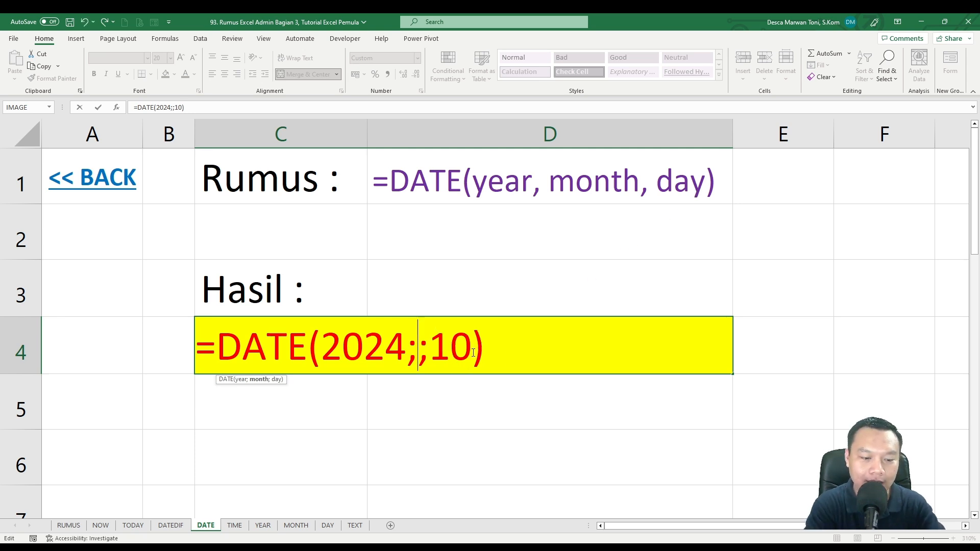
pyautogui.write('6')
pyautogui.press('Return')
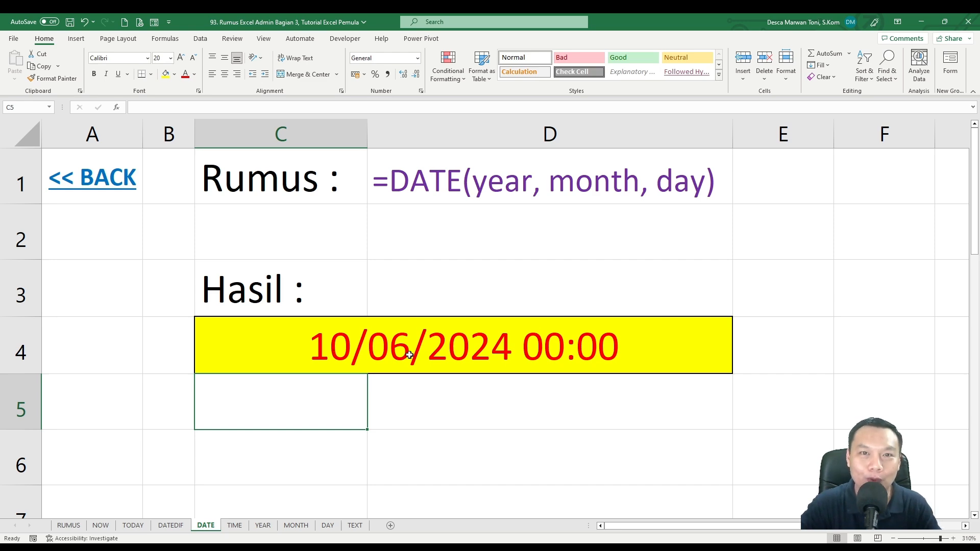
# - Go back to the function list, read the TIME description, and open the TIME sheet
pyautogui.click(120, 187)
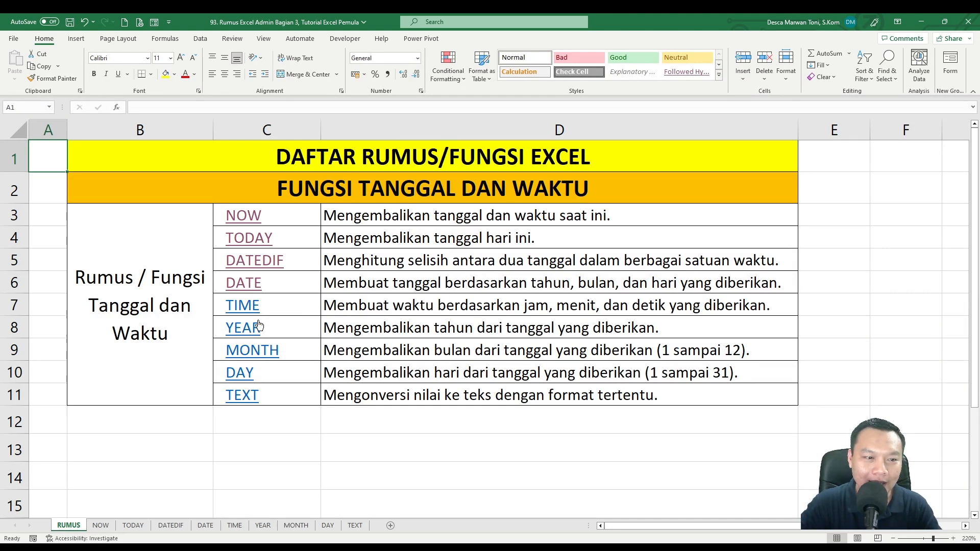
pyautogui.click(373, 305)
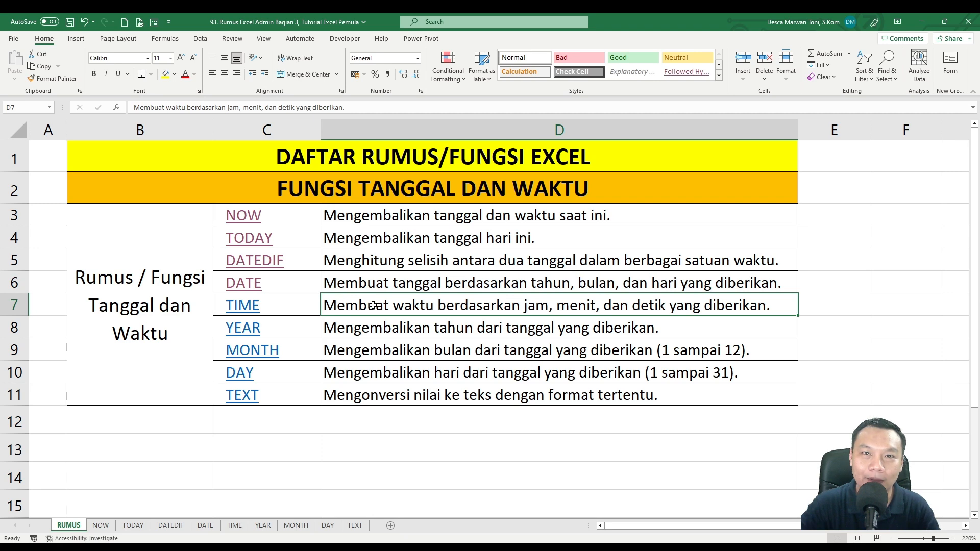
pyautogui.click(249, 305)
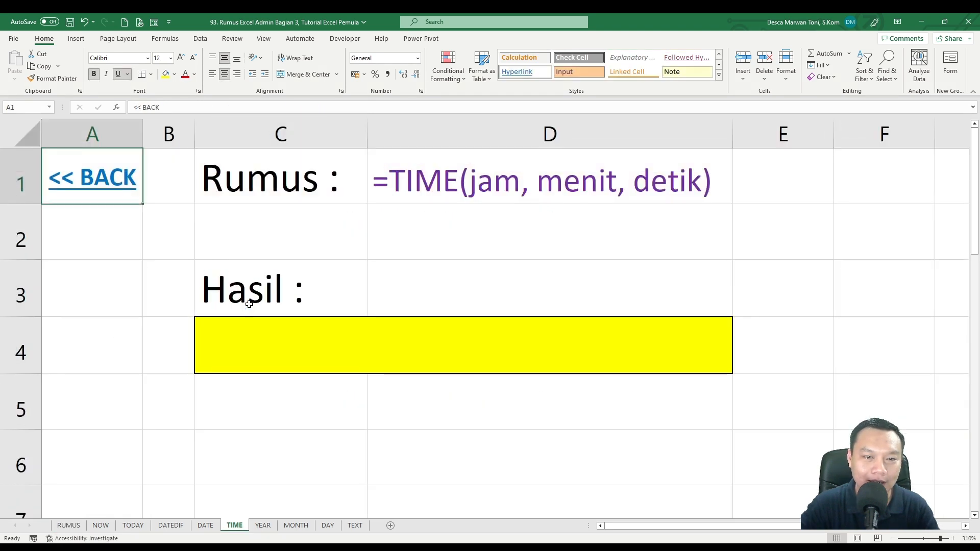
# - Enter =TIME(13;10;00) in the yellow result cell C4 of the TIME sheet
pyautogui.click(426, 342)
pyautogui.write('=')
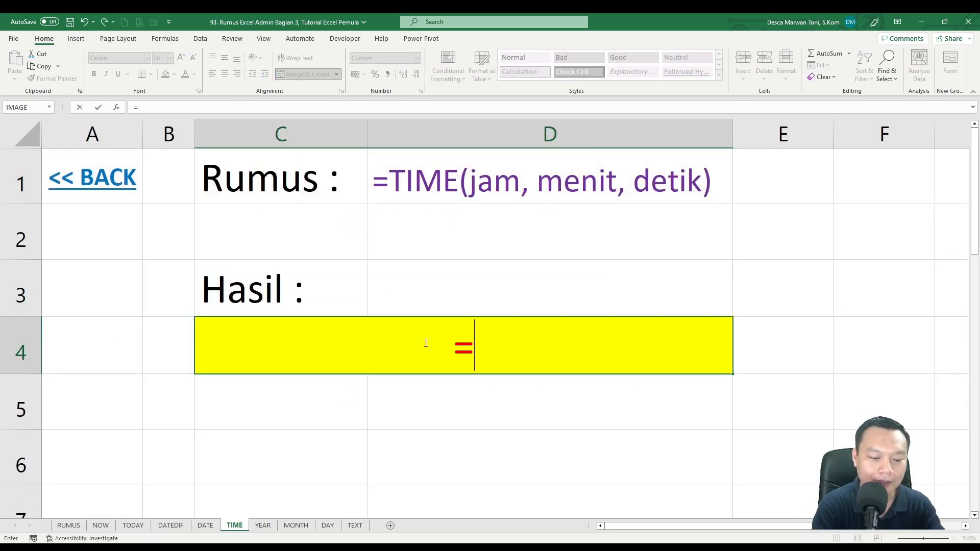
pyautogui.write('TIME(')
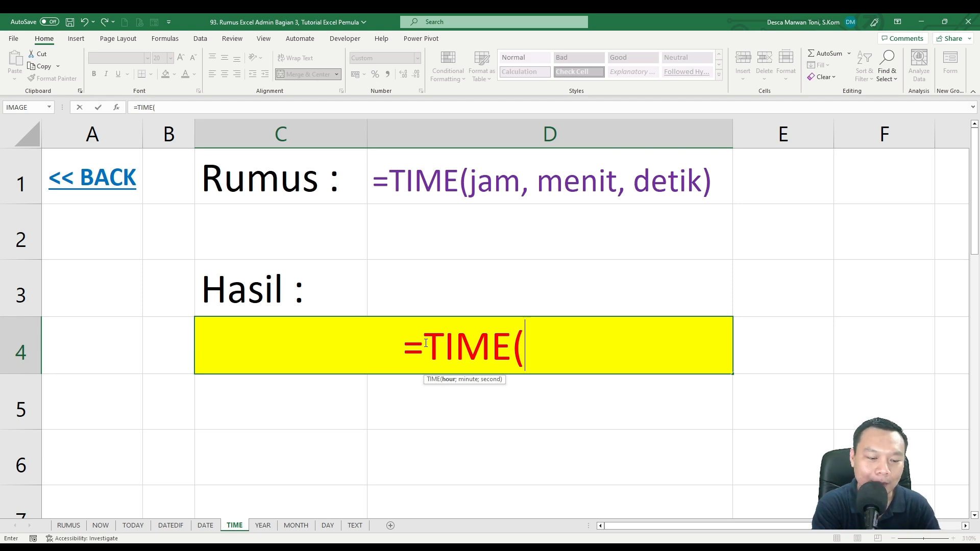
pyautogui.write('13;')
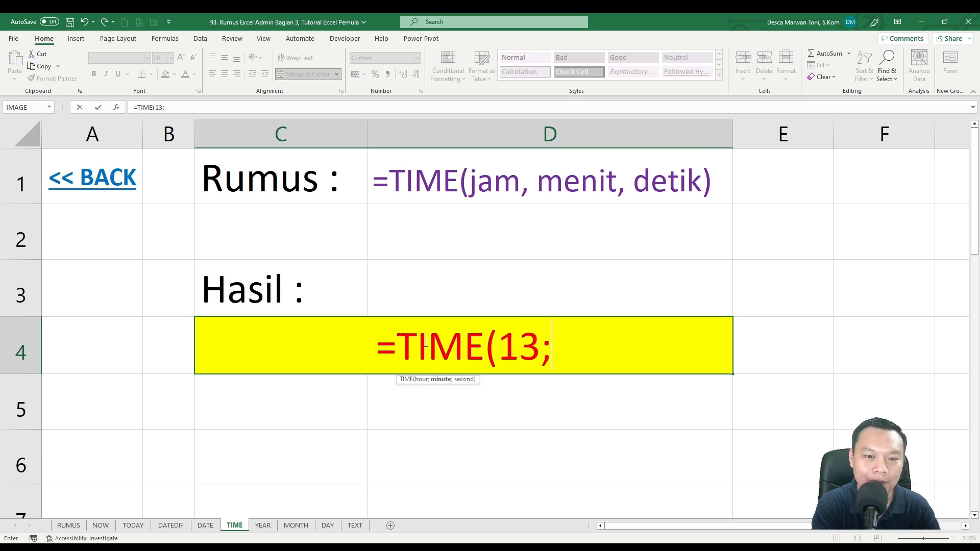
pyautogui.write('10')
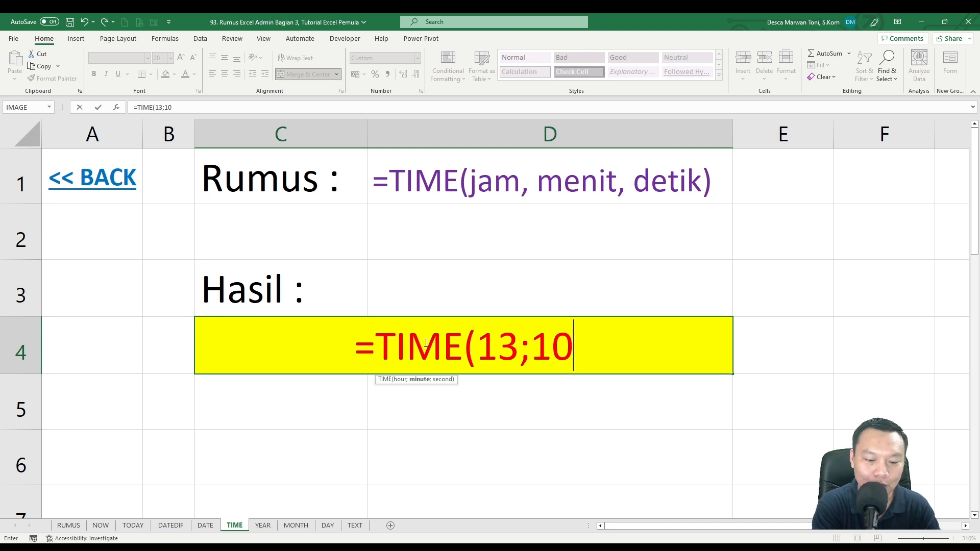
pyautogui.write(';00)')
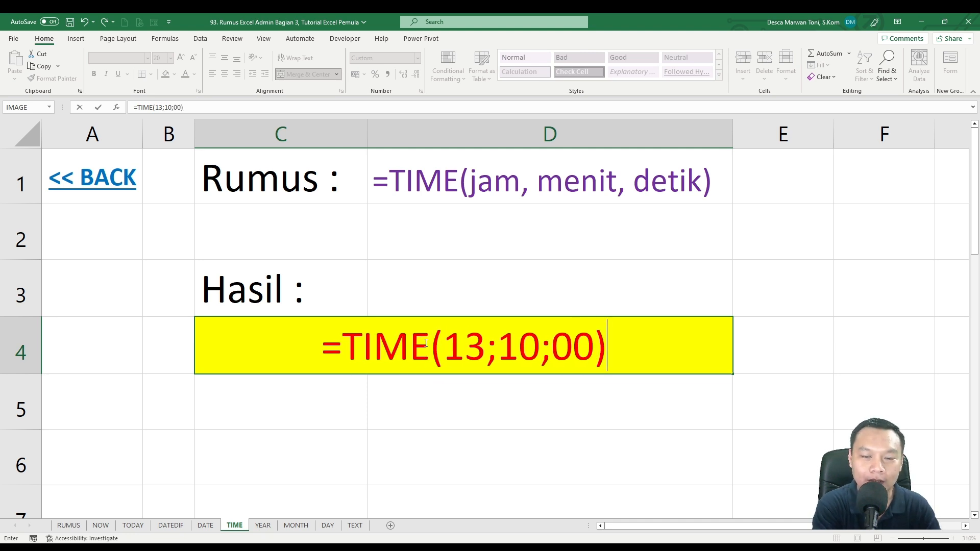
pyautogui.press('Return')
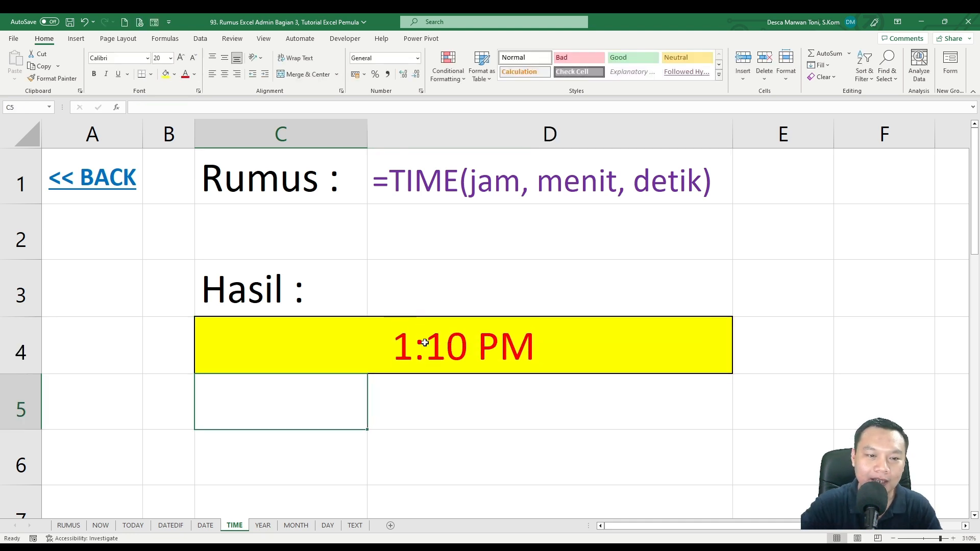
# - Change the TIME formula in C4 to use hour 10 and minute 30
pyautogui.click(428, 343)
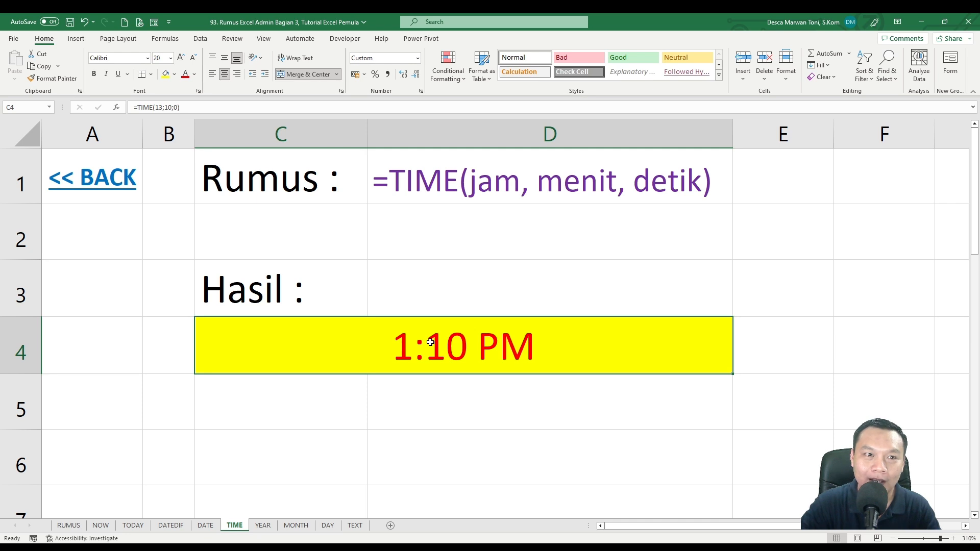
pyautogui.doubleClick(464, 353)
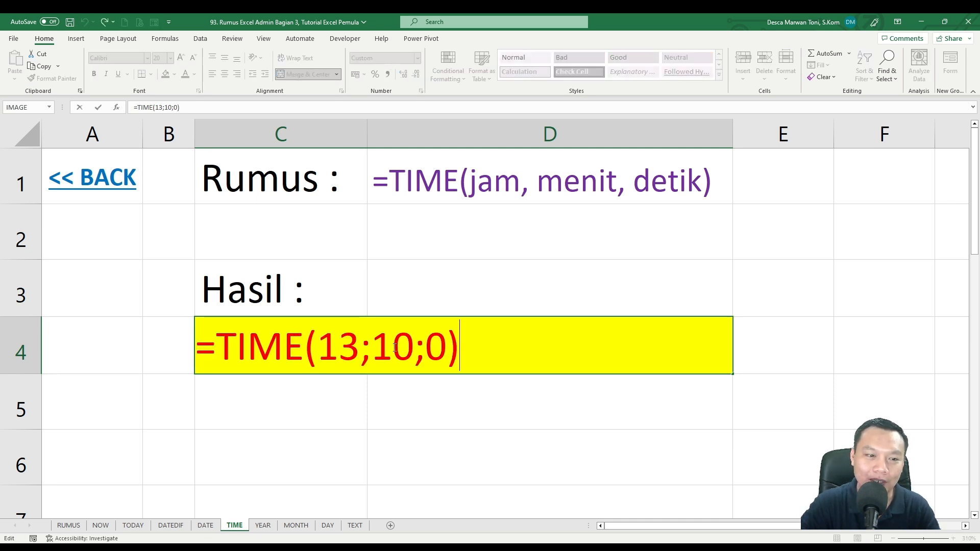
pyautogui.moveTo(358, 349); pyautogui.dragTo(338, 349)
pyautogui.write('0')
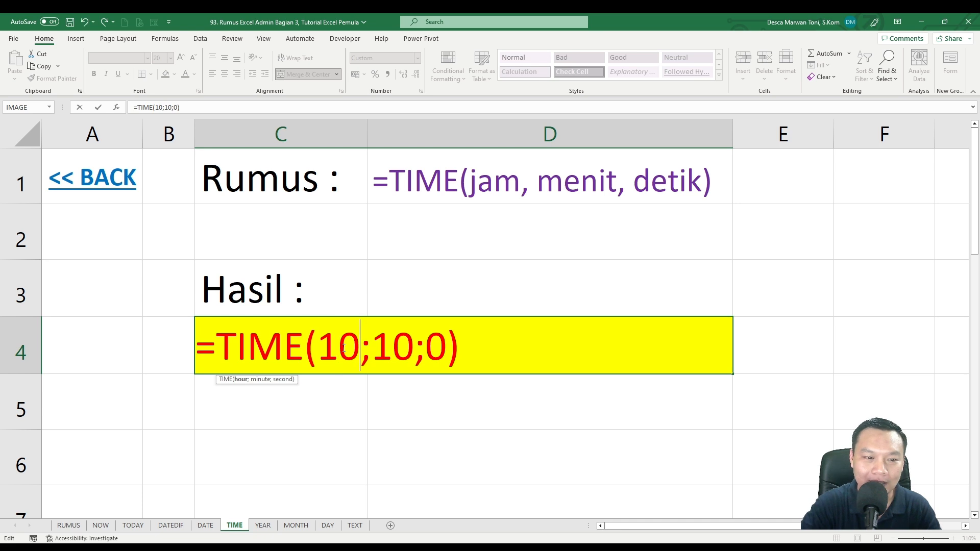
pyautogui.press('BackSpace')
pyautogui.write('3')
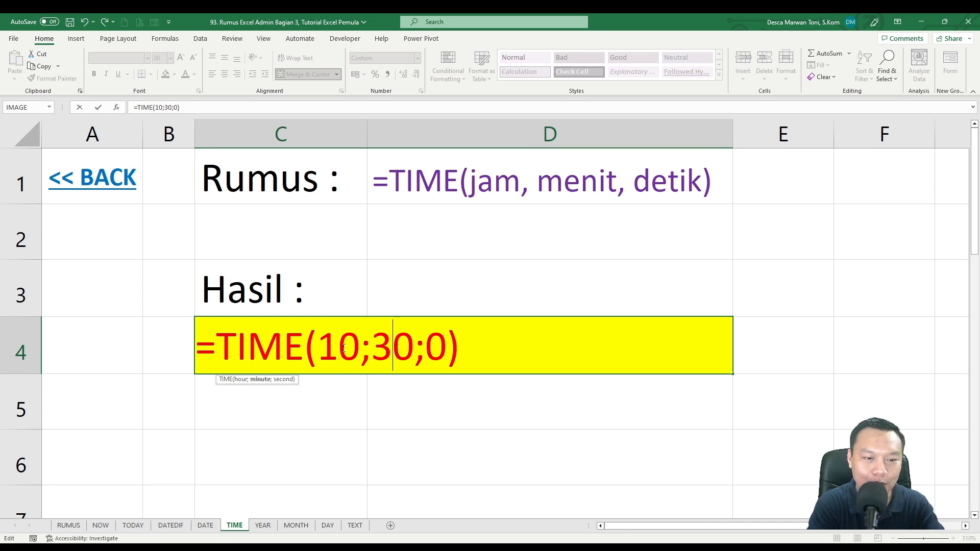
pyautogui.press('Return')
pyautogui.click(440, 345)
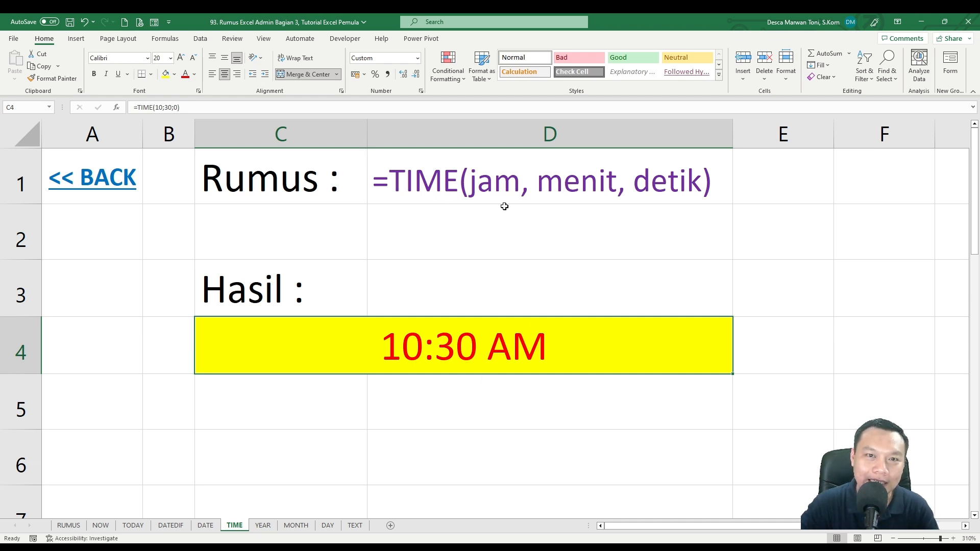
# - Return to the function list, read the YEAR description, and open the YEAR sheet to examine the sample date in D2
pyautogui.click(113, 175)
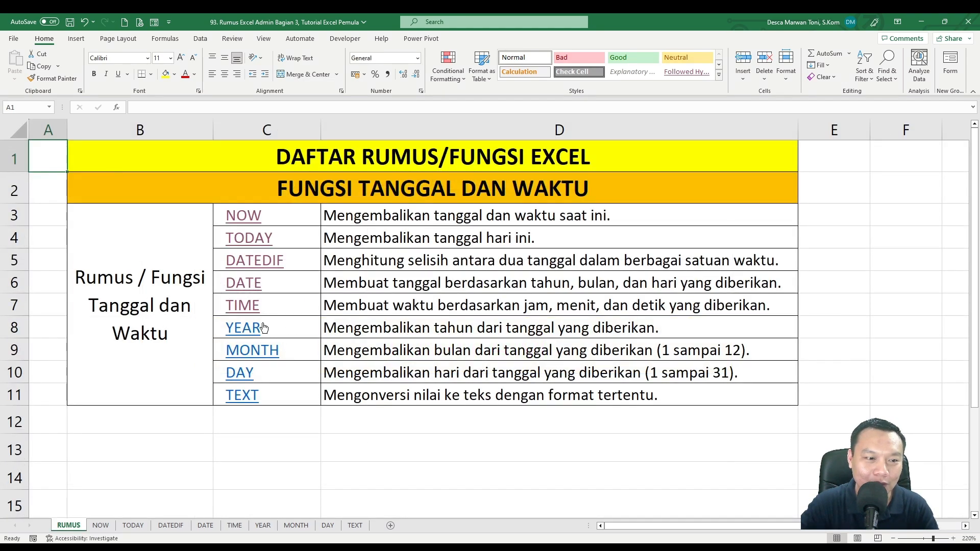
pyautogui.click(388, 328)
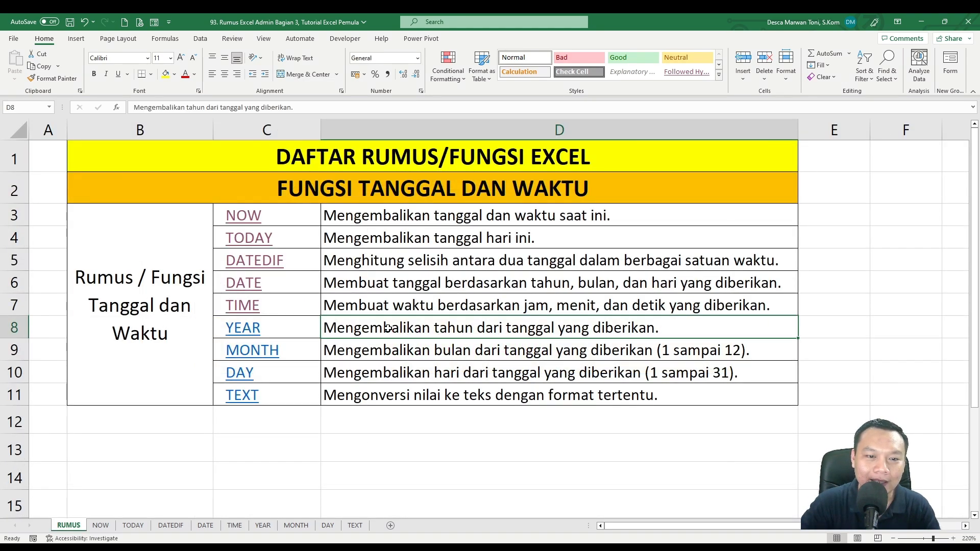
pyautogui.click(243, 327)
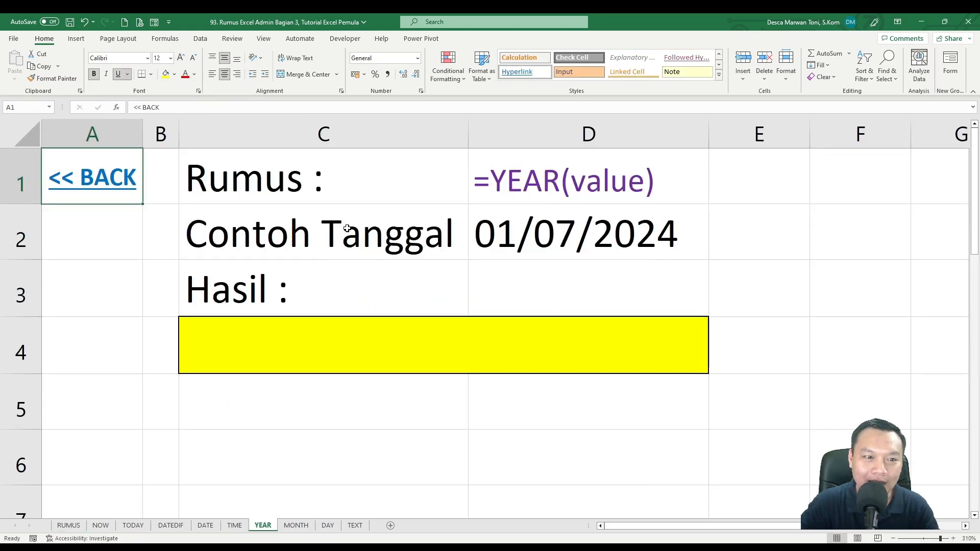
pyautogui.click(562, 233)
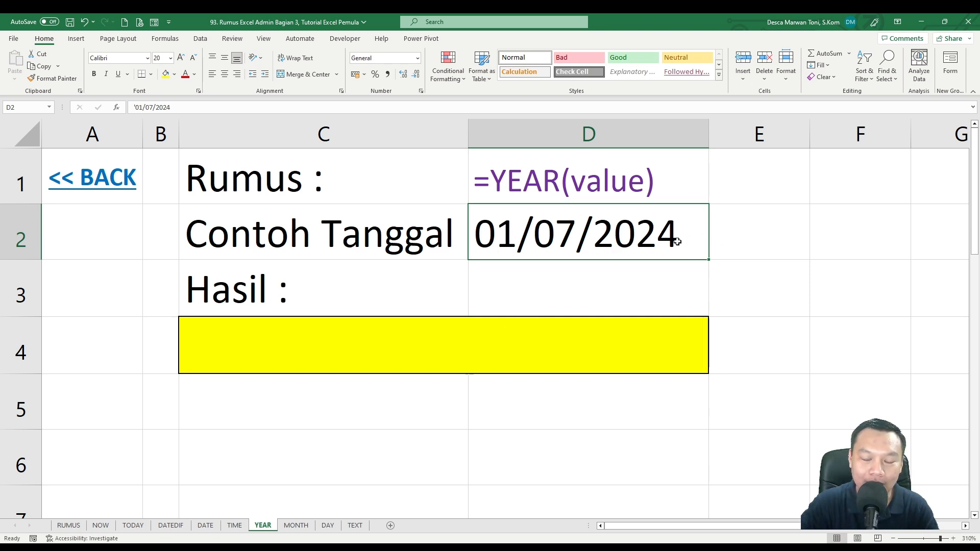
# - Enter =YEAR(D2) in the yellow result cell C4 of the YEAR sheet
pyautogui.click(541, 347)
pyautogui.write('=')
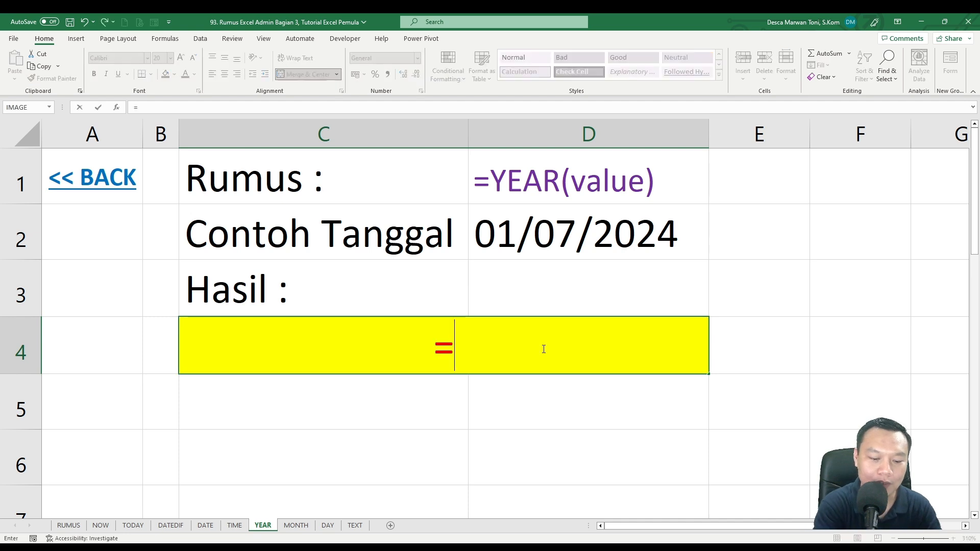
pyautogui.write('YEAR(')
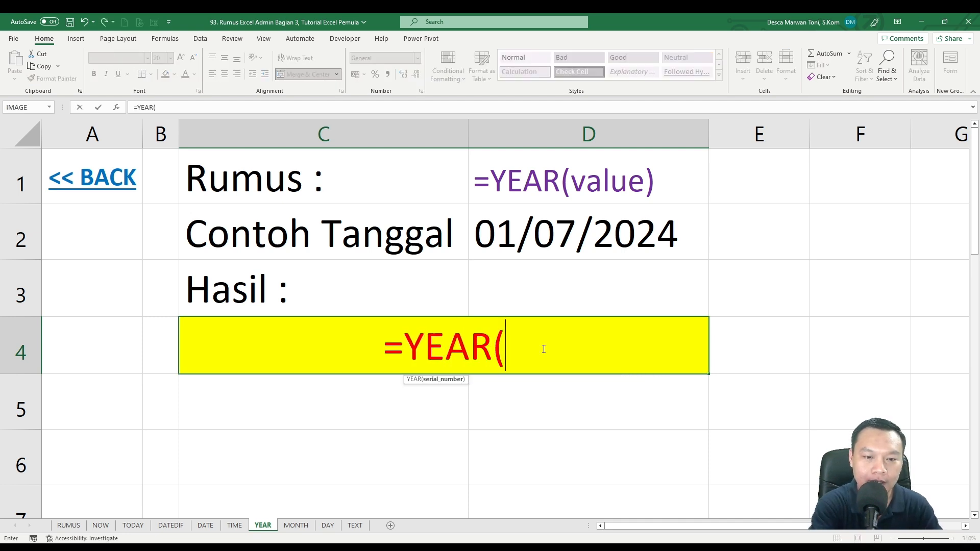
pyautogui.click(570, 235)
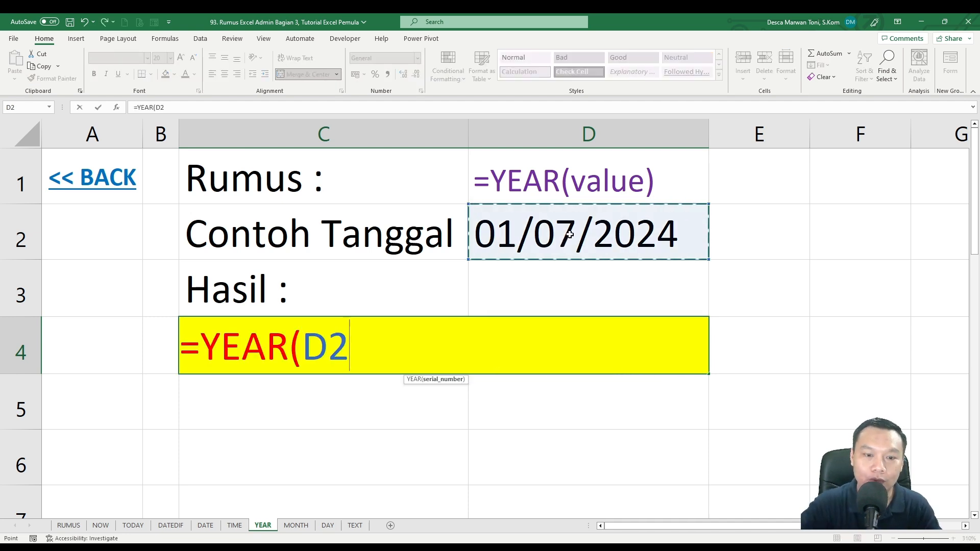
pyautogui.write(')')
pyautogui.press('Return')
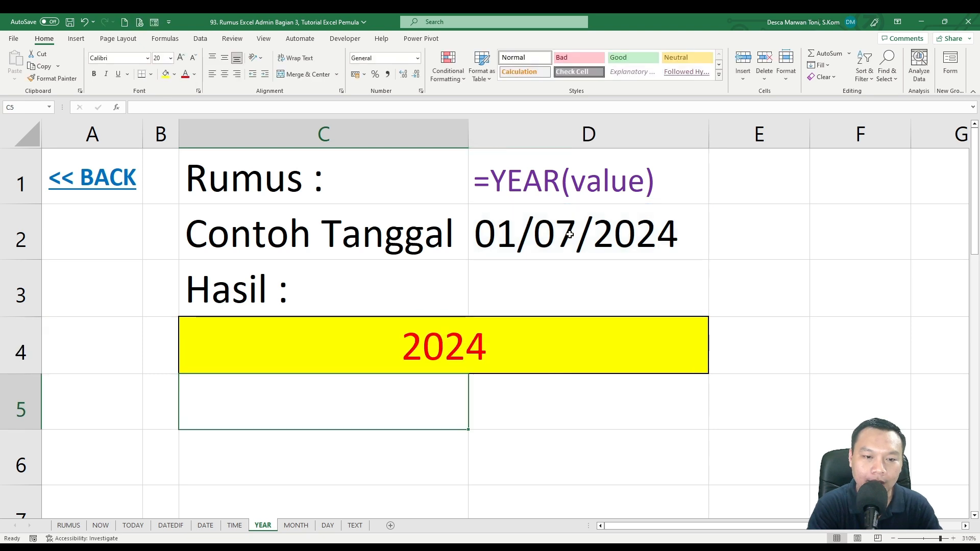
# - Inspect the YEAR formula in C4 and its reference to the sample date, leaving the formula as it is
pyautogui.click(522, 340)
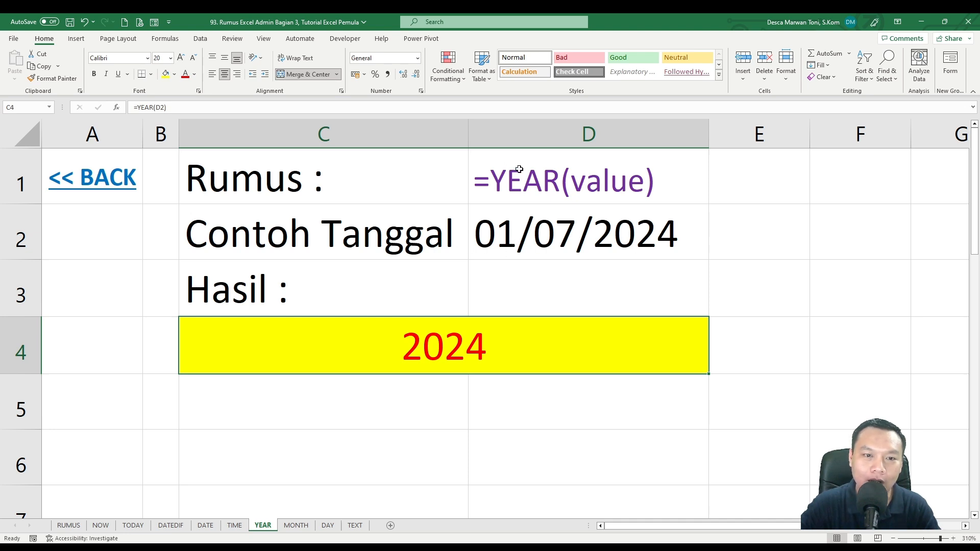
pyautogui.doubleClick(485, 339)
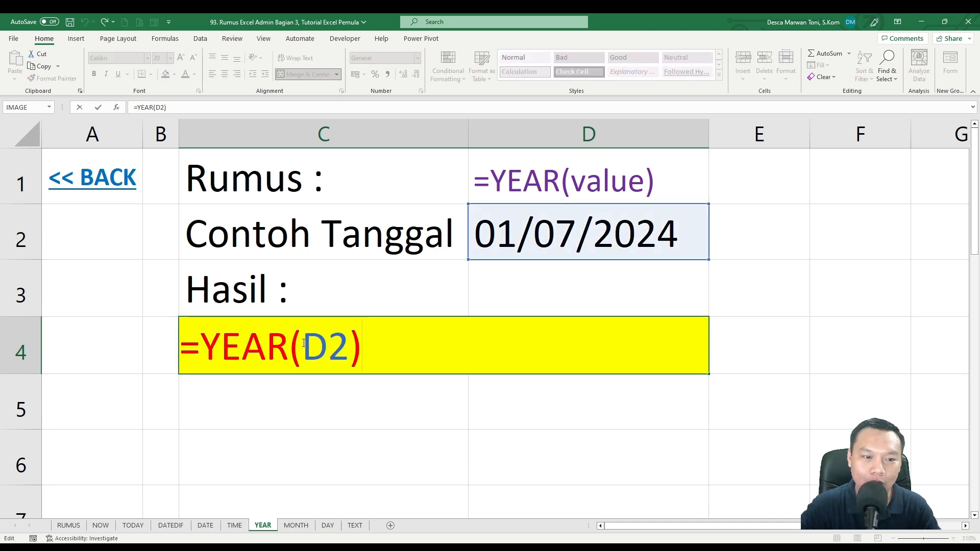
pyautogui.press('Return')
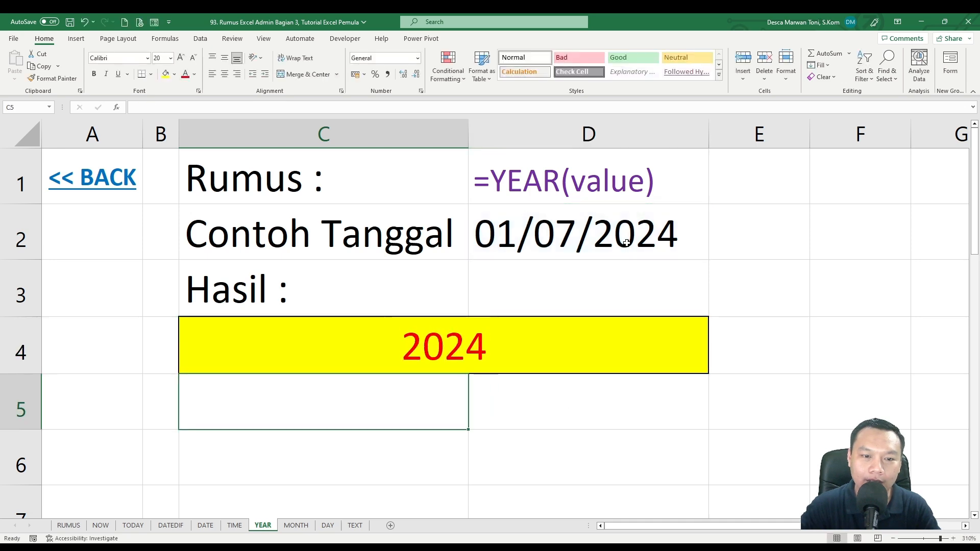
pyautogui.click(557, 337)
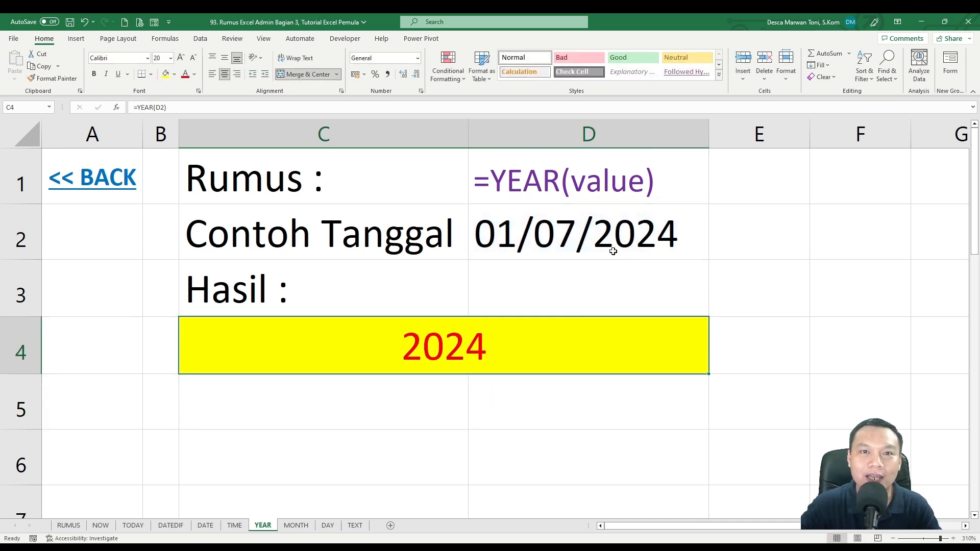
# - Go back to the function list, read the MONTH description, and open the MONTH sheet
pyautogui.click(84, 180)
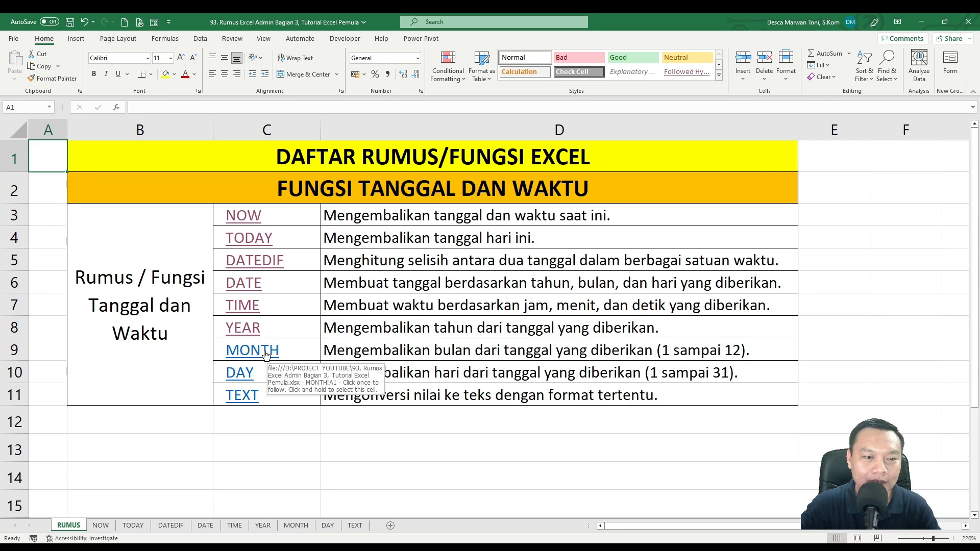
pyautogui.click(375, 355)
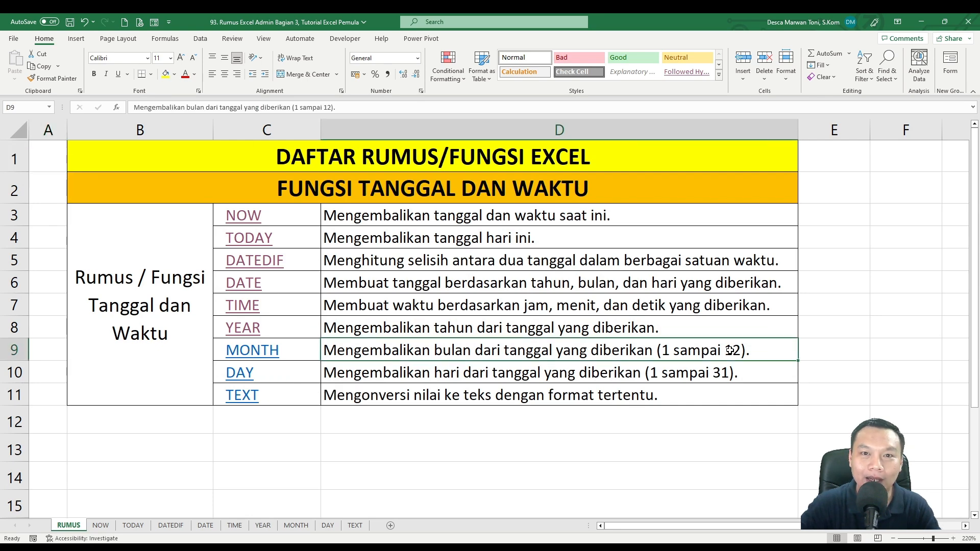
pyautogui.click(274, 351)
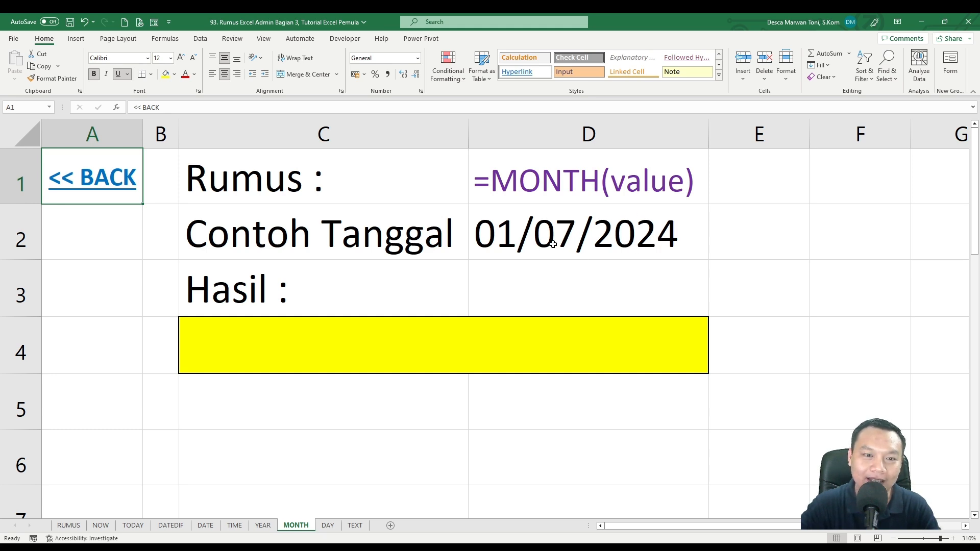
# - Enter =MONTH(D2) in the yellow result cell C4 of the MONTH sheet
pyautogui.click(511, 351)
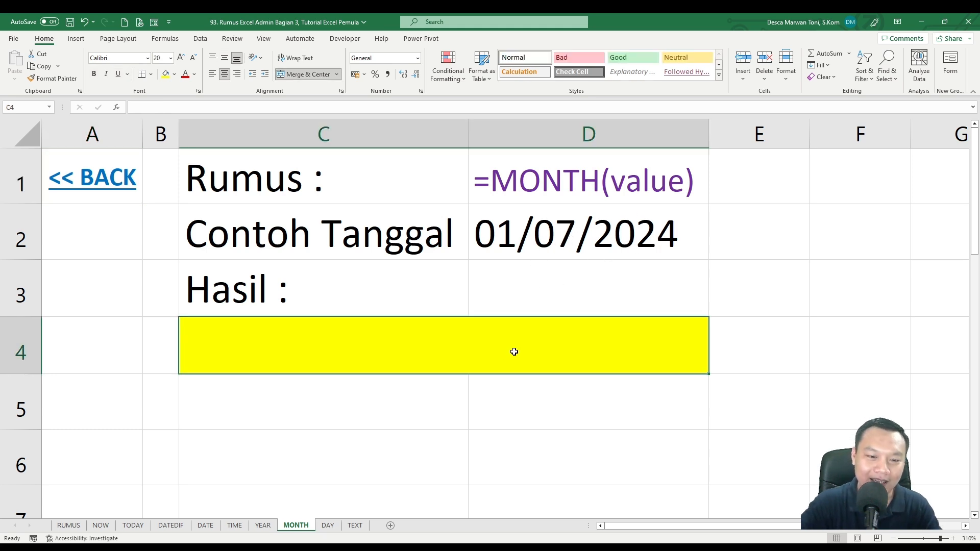
pyautogui.write('=MONTH')
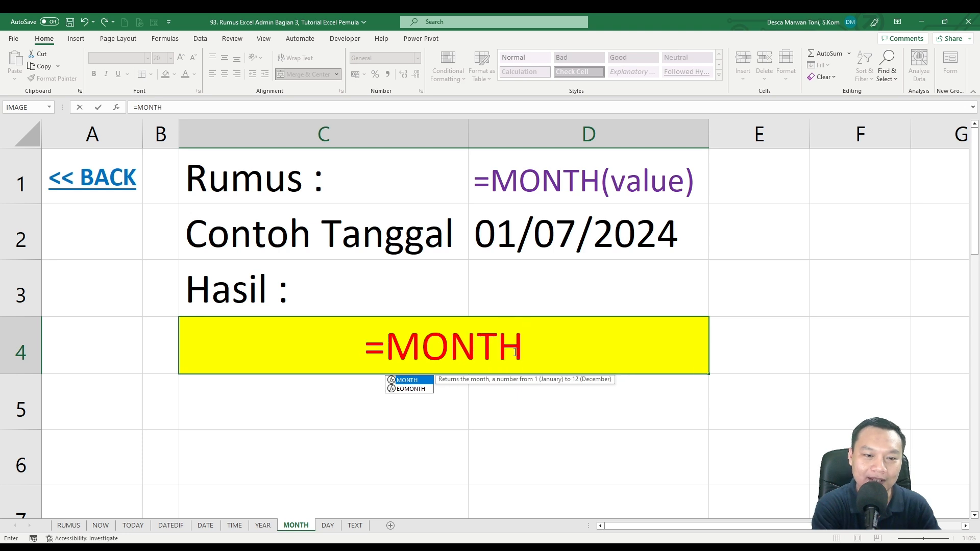
pyautogui.write('(')
pyautogui.click(544, 241)
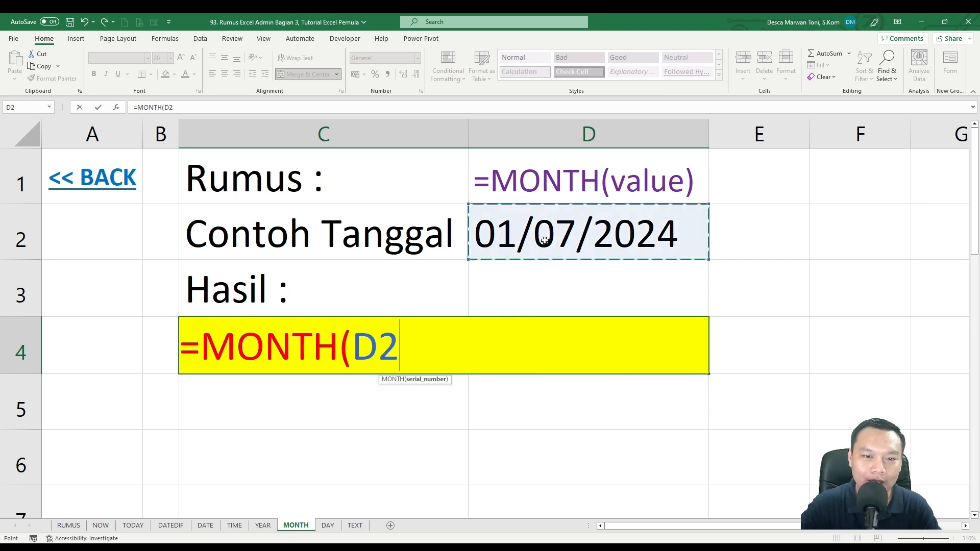
pyautogui.write(')')
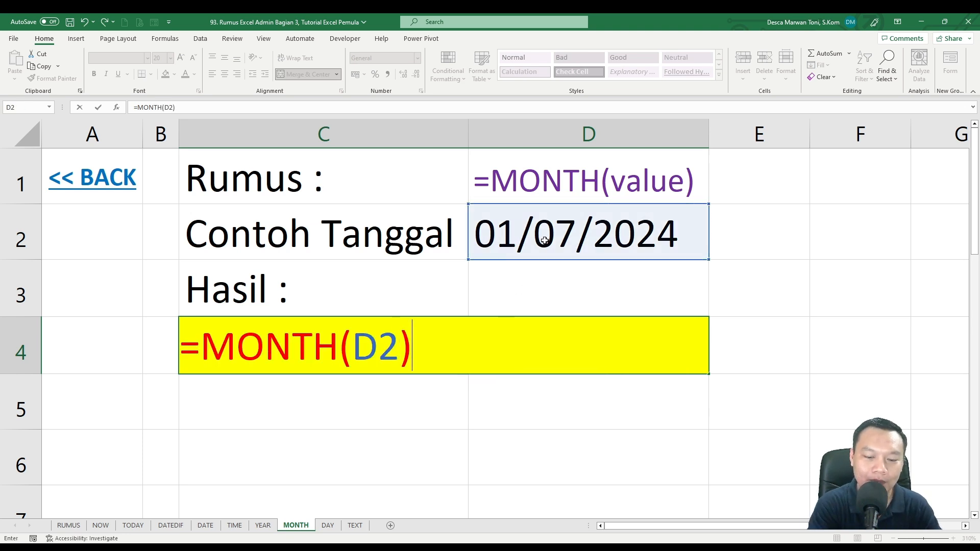
pyautogui.press('Return')
pyautogui.click(483, 347)
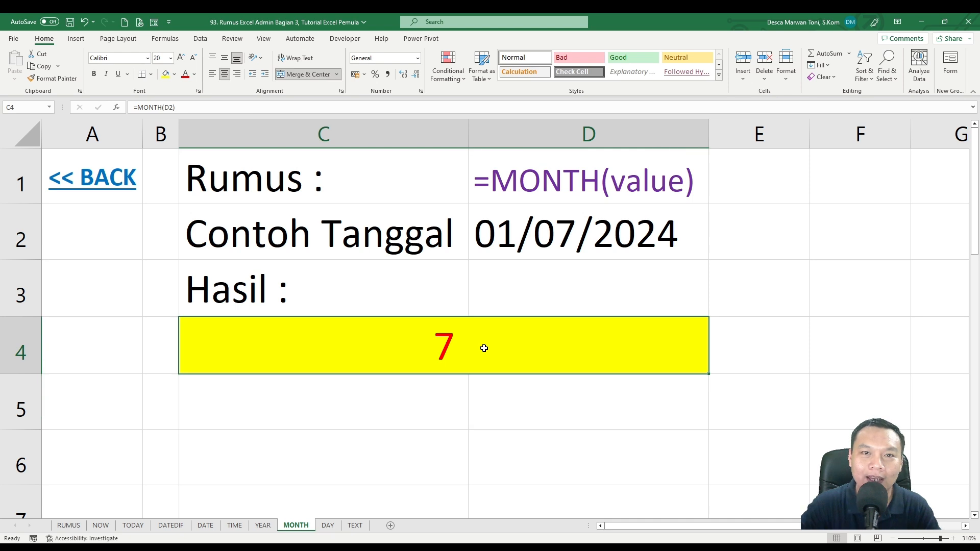
# - Change the month of the sample date in D2 to 10 and check the MONTH formula in C4
pyautogui.doubleClick(563, 235)
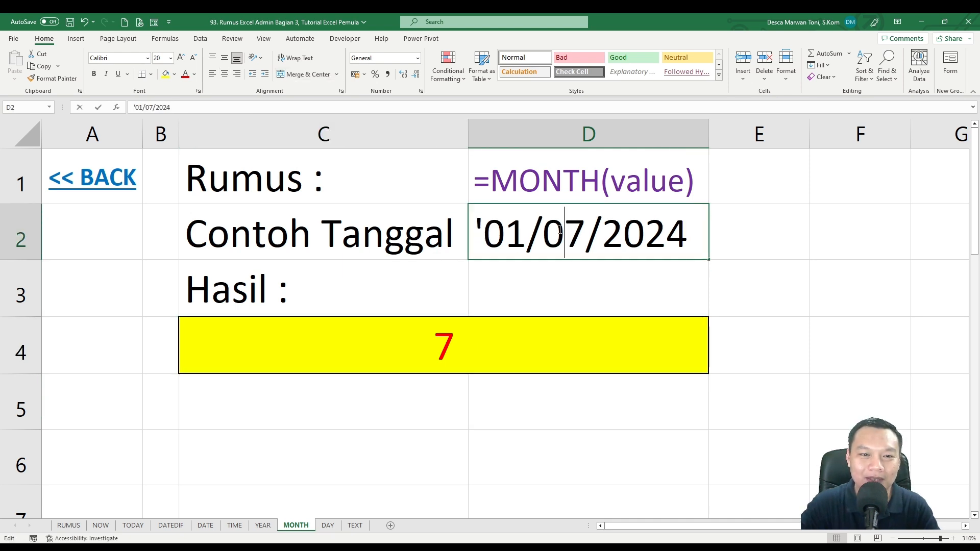
pyautogui.moveTo(544, 237); pyautogui.dragTo(566, 237)
pyautogui.hotkey('shift', 'Right')
pyautogui.write('10')
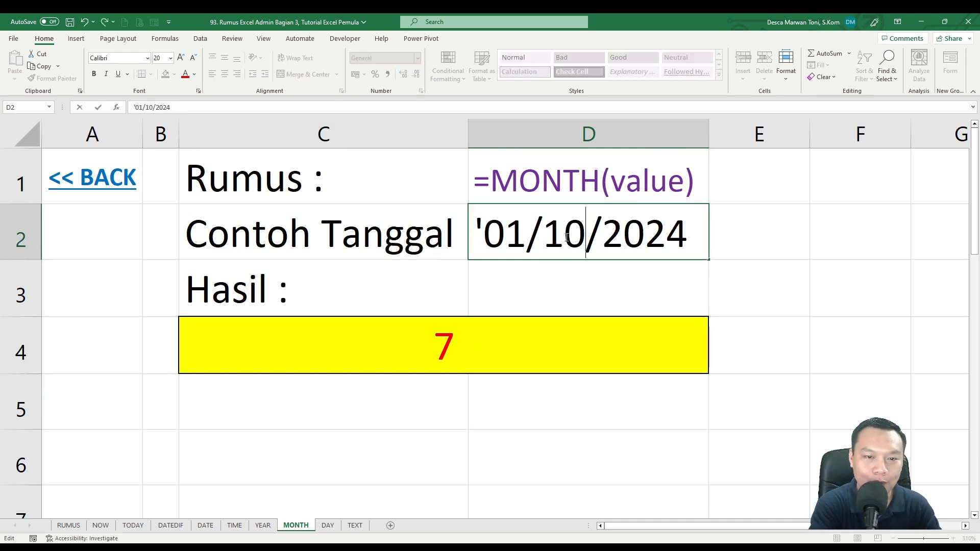
pyautogui.press('Return')
pyautogui.click(499, 331)
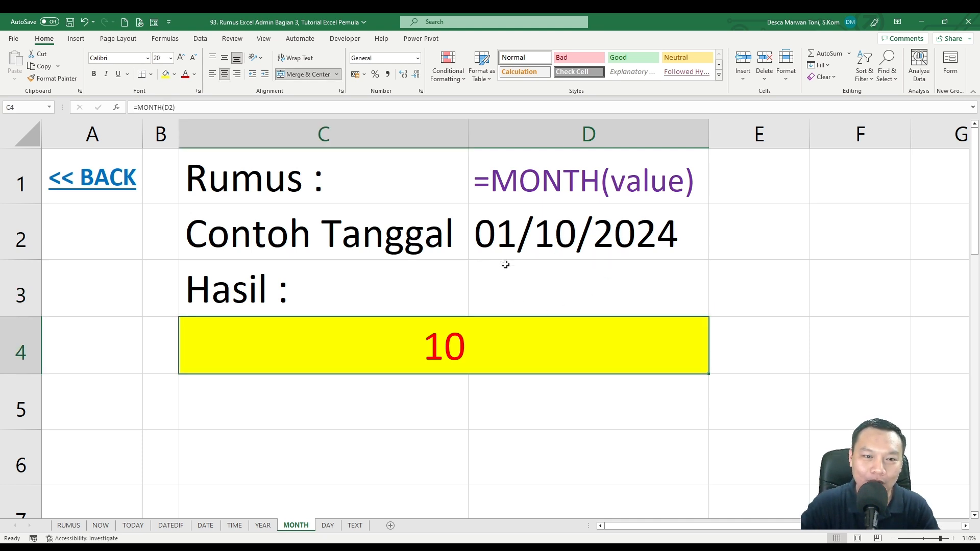
pyautogui.doubleClick(227, 346)
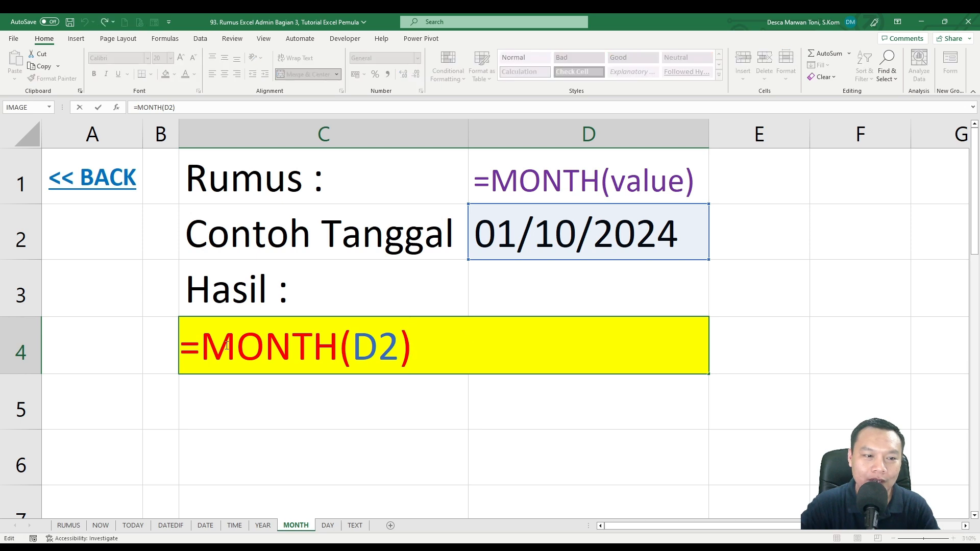
# - Go back to the function list, read the DAY description, and open the DAY sheet
pyautogui.click(91, 201)
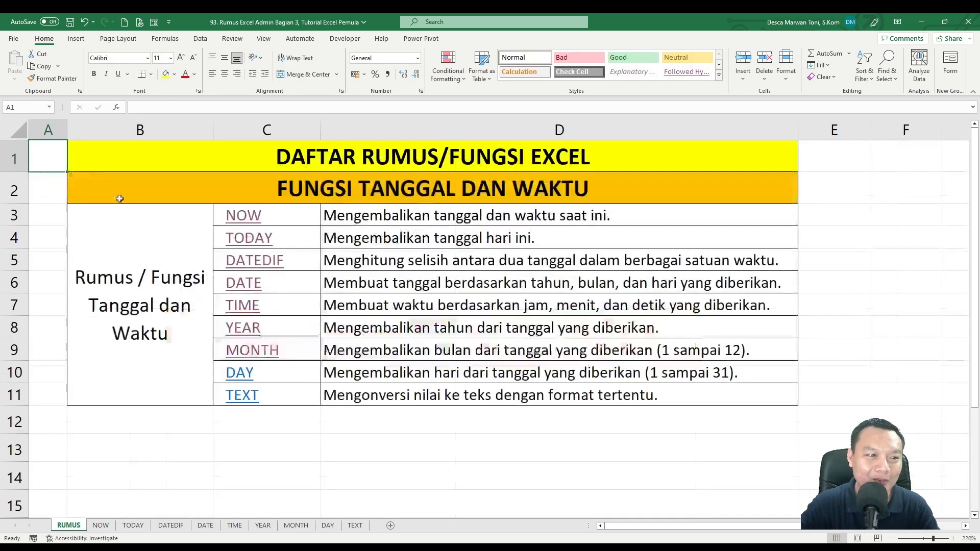
pyautogui.click(362, 374)
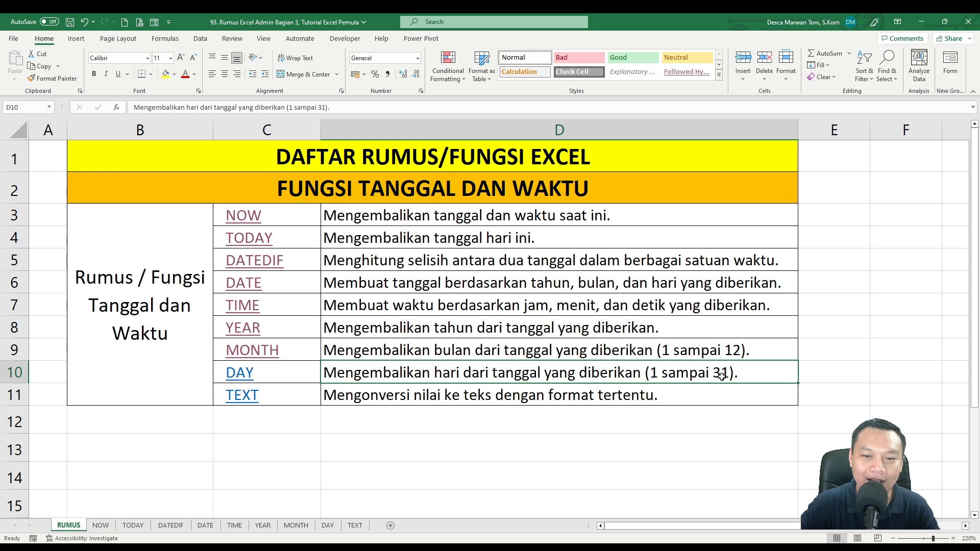
pyautogui.click(241, 373)
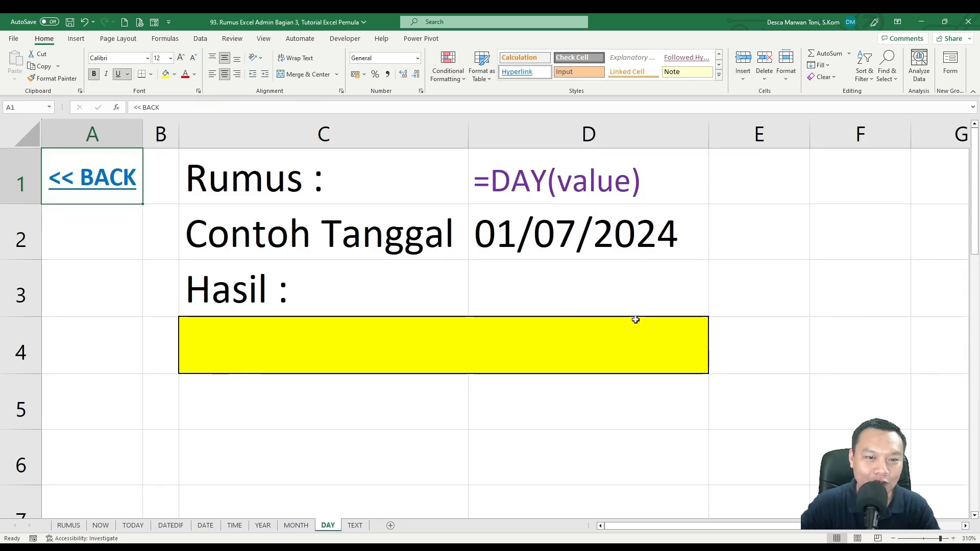
# - Enter =DAY(D2) in the yellow result cell C4 of the DAY sheet
pyautogui.click(610, 237)
pyautogui.click(531, 354)
pyautogui.write('=DAY(')
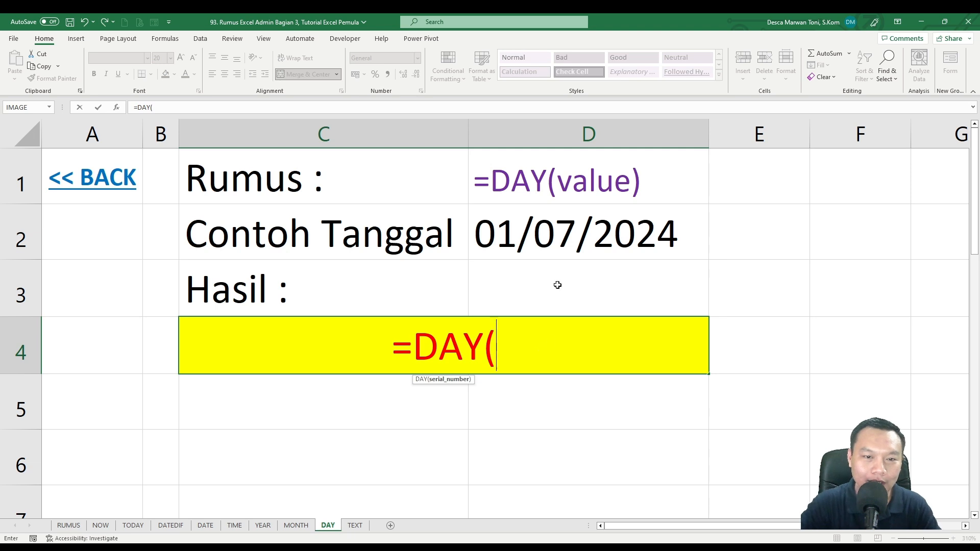
pyautogui.click(570, 236)
pyautogui.write(')')
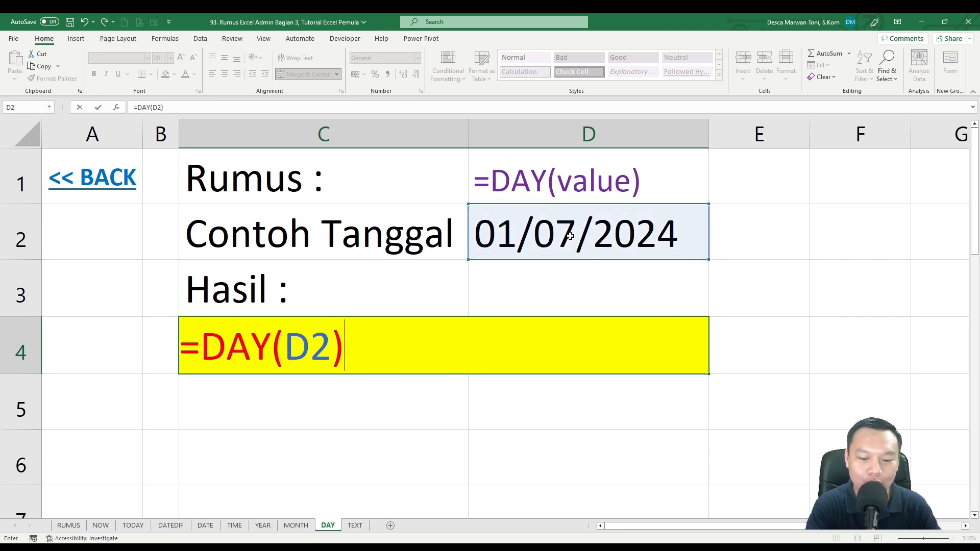
pyautogui.press('Return')
pyautogui.click(501, 340)
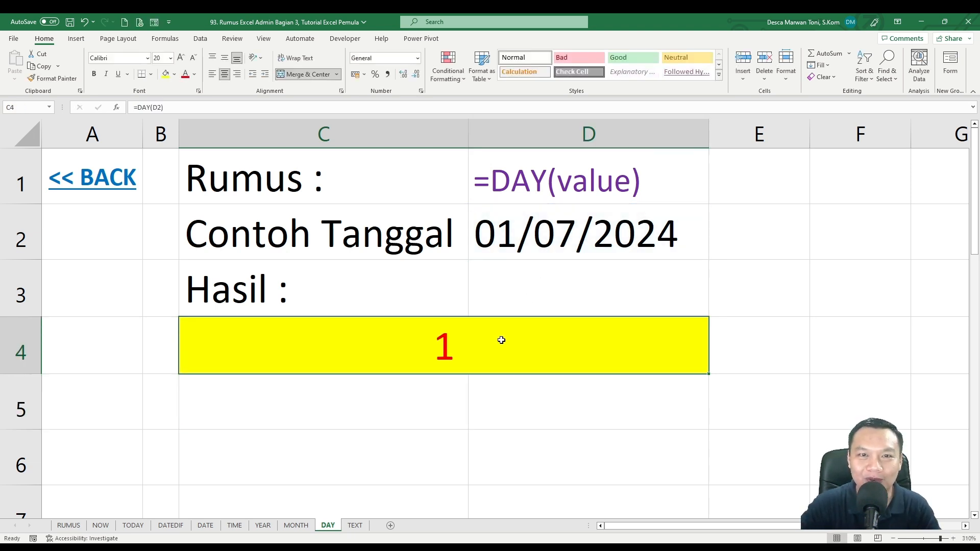
# - Change the day of the sample date in D2 to 11 and check the DAY result in C4
pyautogui.doubleClick(492, 239)
pyautogui.moveTo(501, 239); pyautogui.dragTo(487, 240)
pyautogui.write('1')
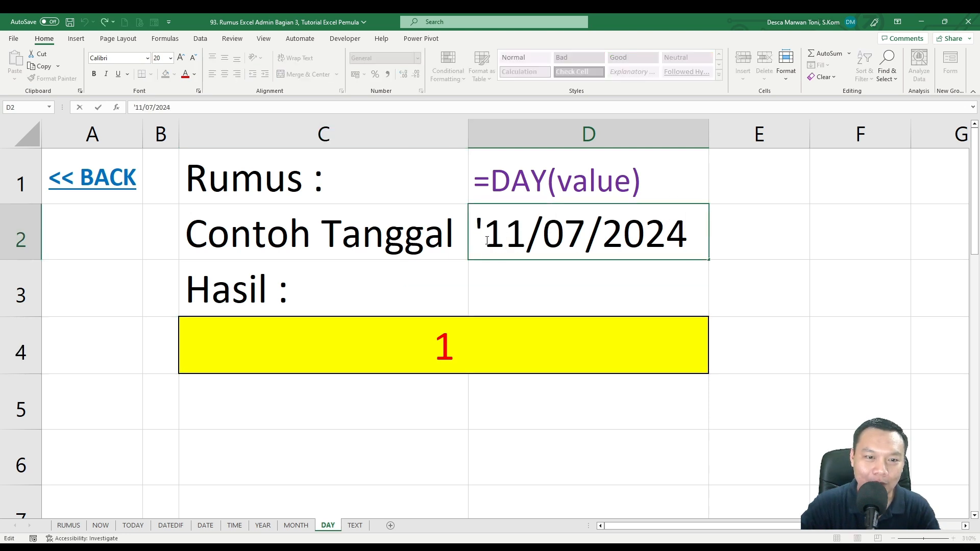
pyautogui.press('Return')
pyautogui.click(490, 340)
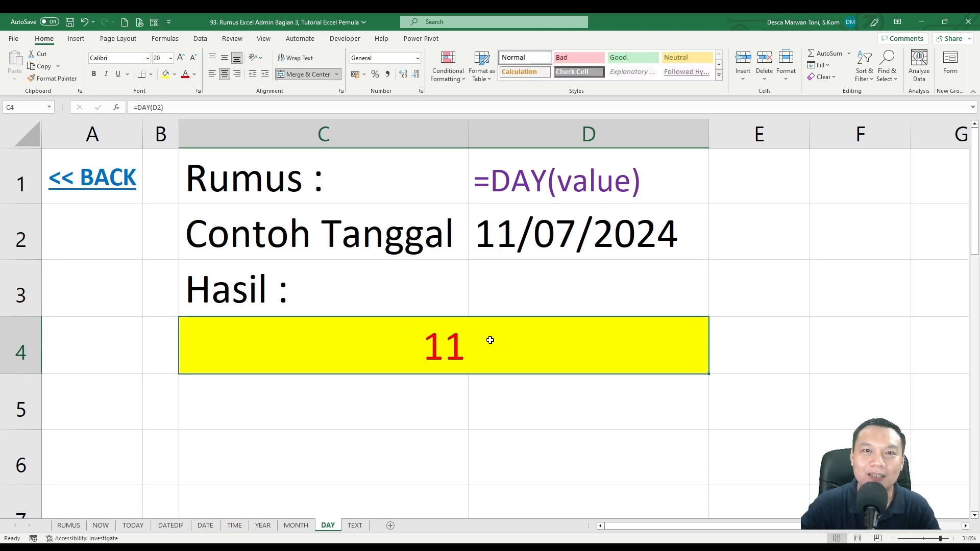
# - Go back to the function list, read the TEXT description, and open the TEXT sheet
pyautogui.click(100, 176)
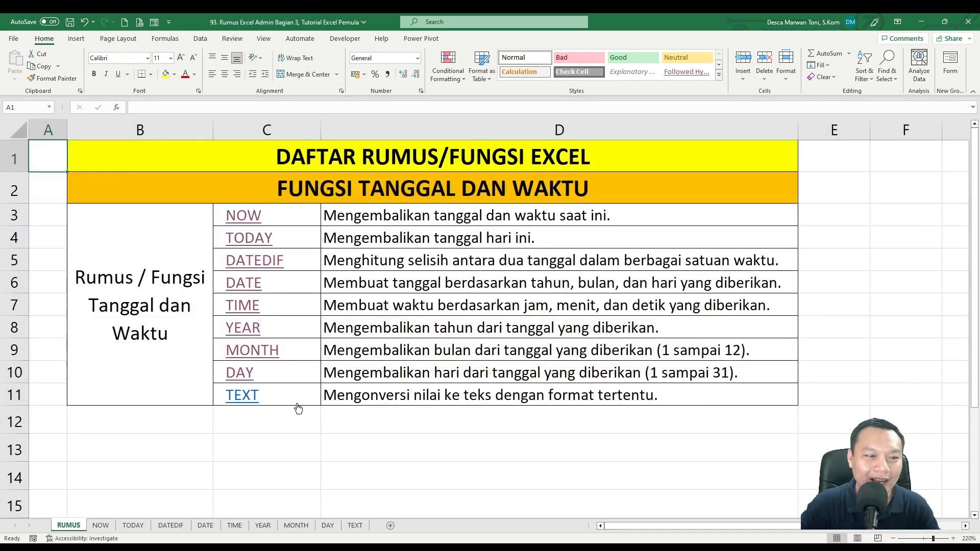
pyautogui.click(381, 398)
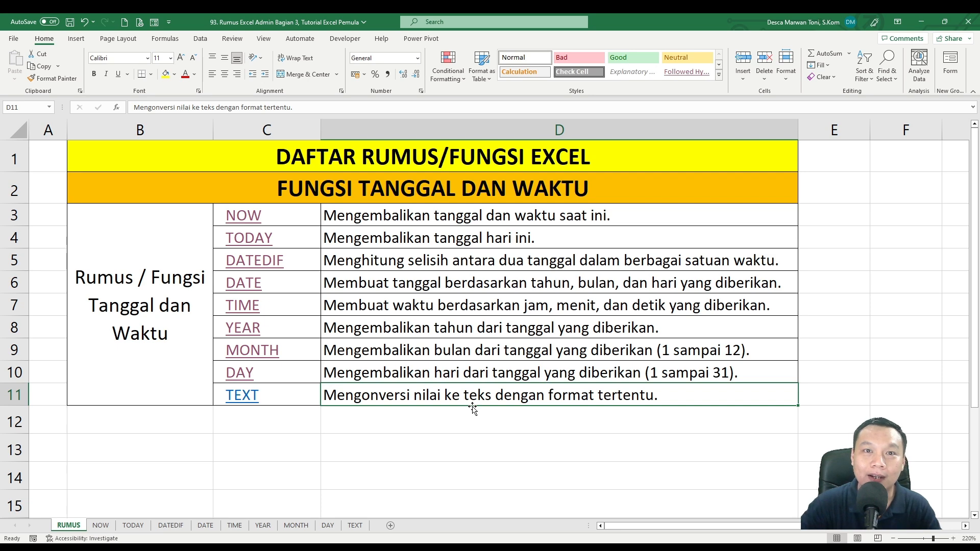
pyautogui.click(250, 400)
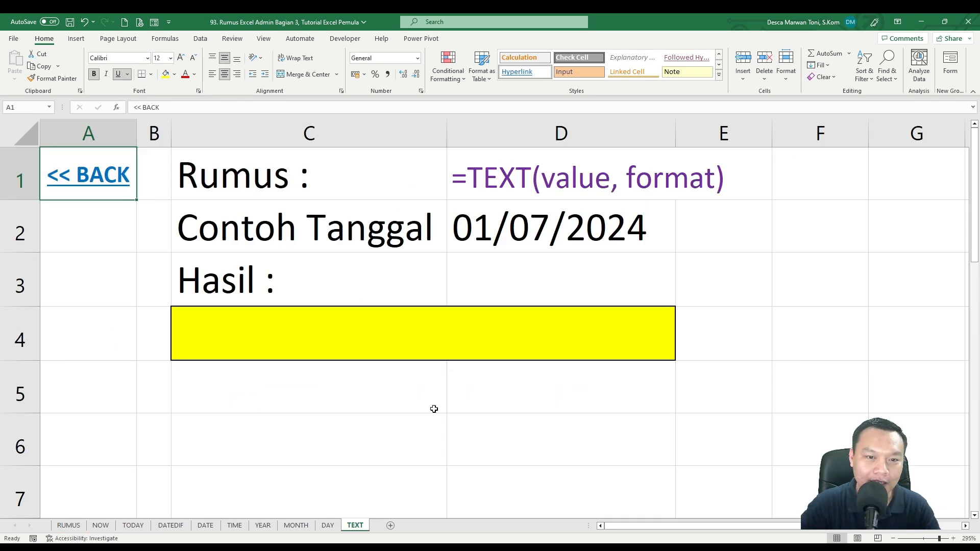
# - Enter =TEXT(D2;"dd-mm-yyyy") in the yellow result cell C4 of the TEXT sheet
pyautogui.click(587, 414)
pyautogui.click(591, 232)
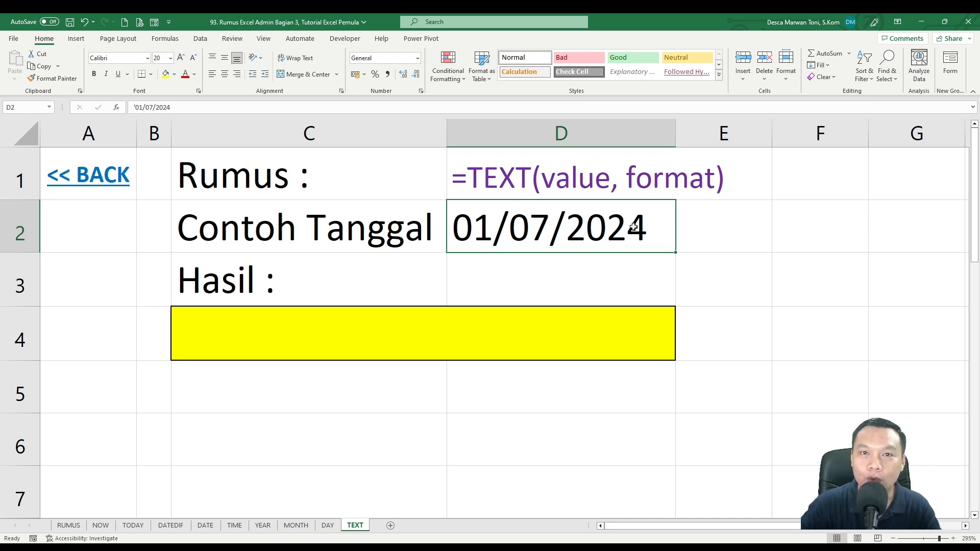
pyautogui.click(555, 332)
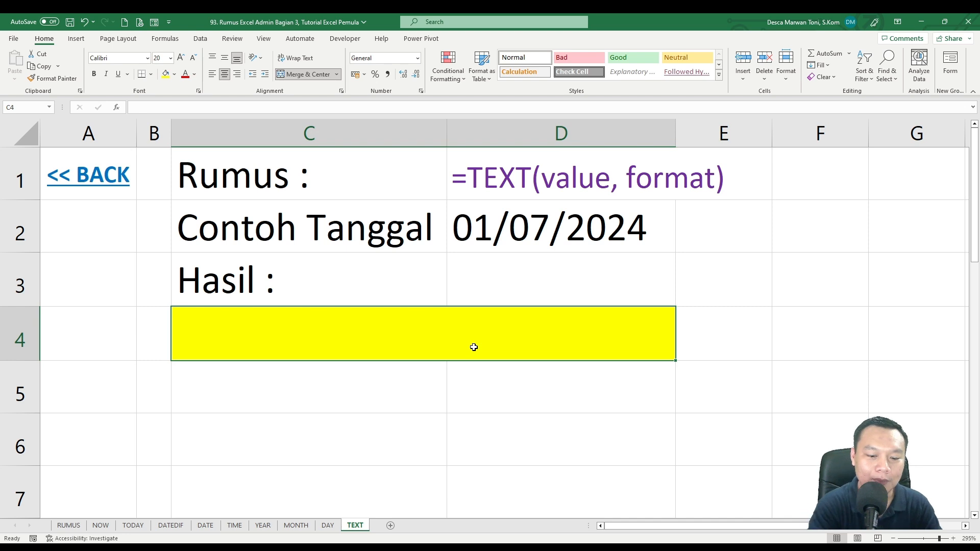
pyautogui.write('=TEXT')
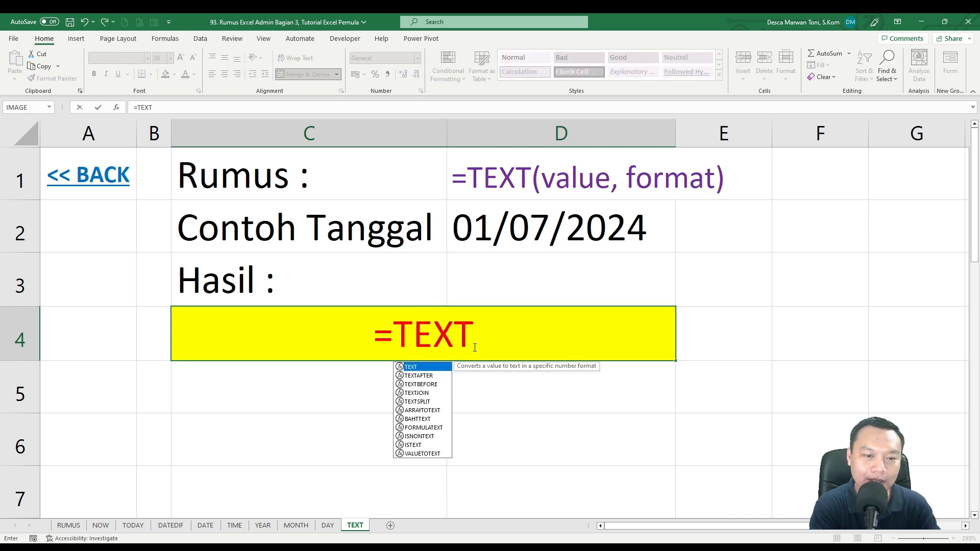
pyautogui.write('(')
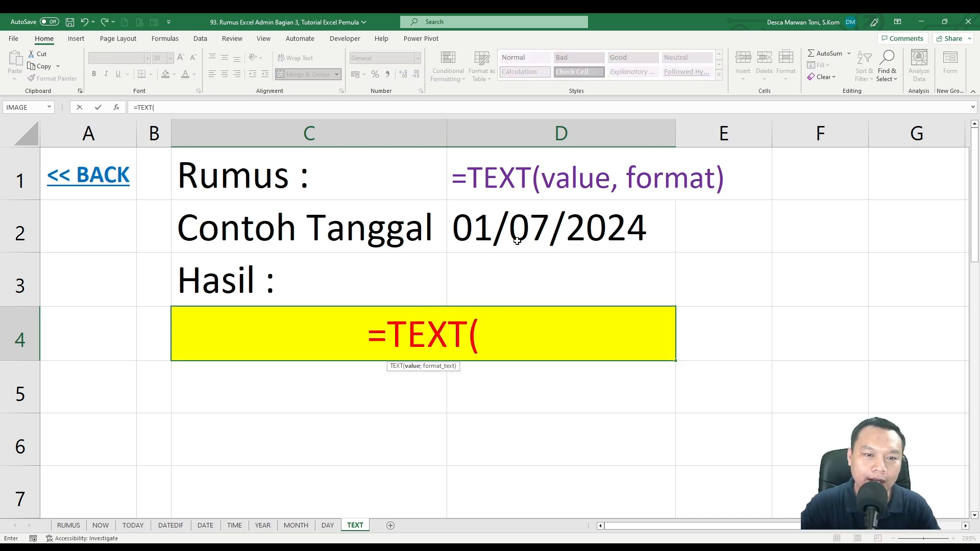
pyautogui.click(517, 240)
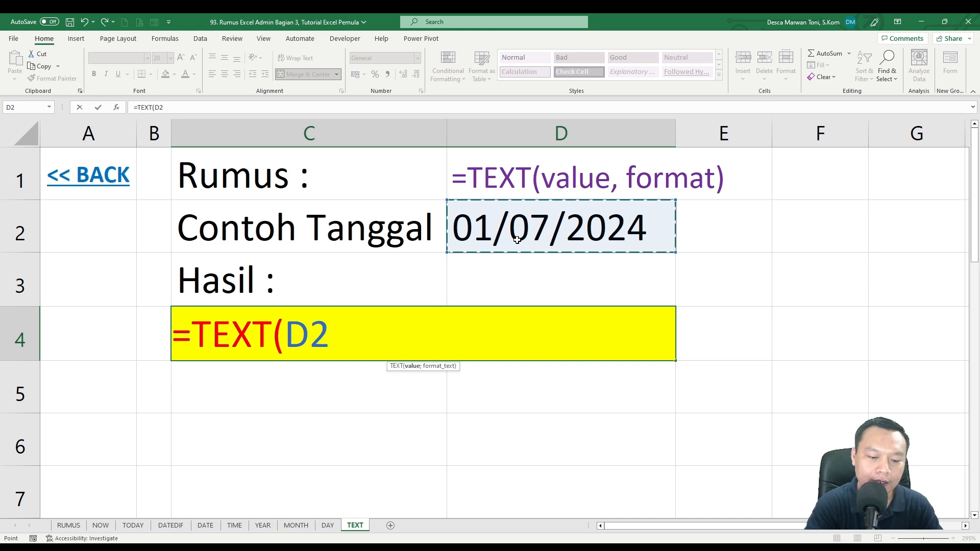
pyautogui.write(';')
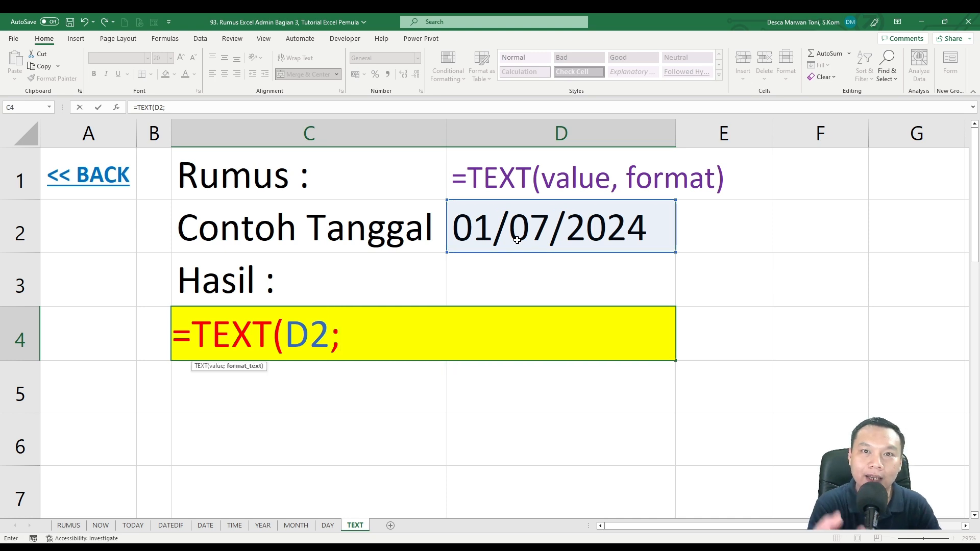
pyautogui.write('"')
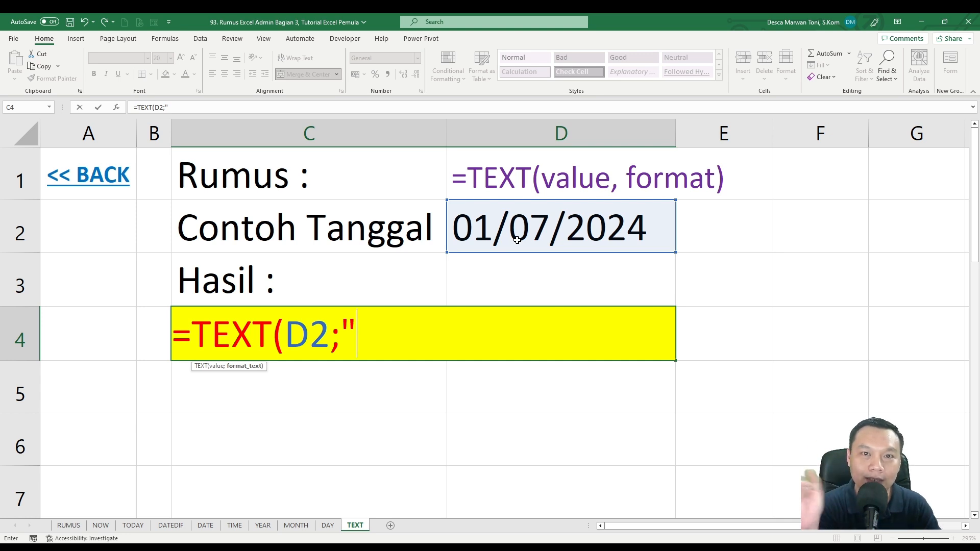
pyautogui.write('d')
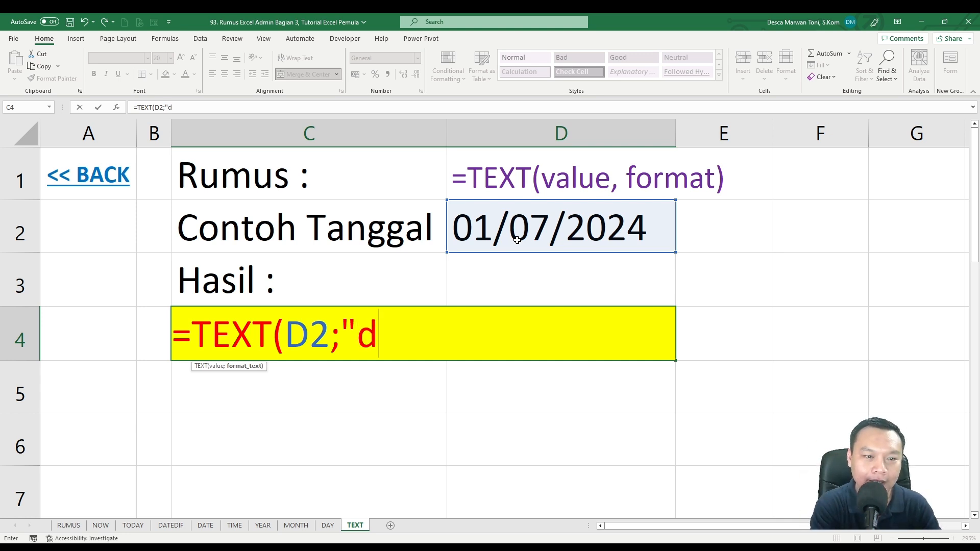
pyautogui.write('d-')
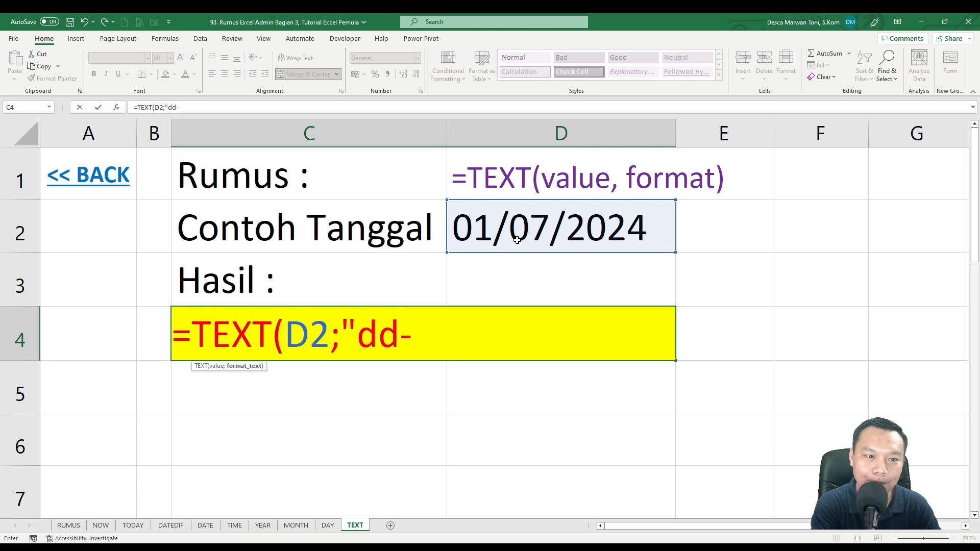
pyautogui.write('mm')
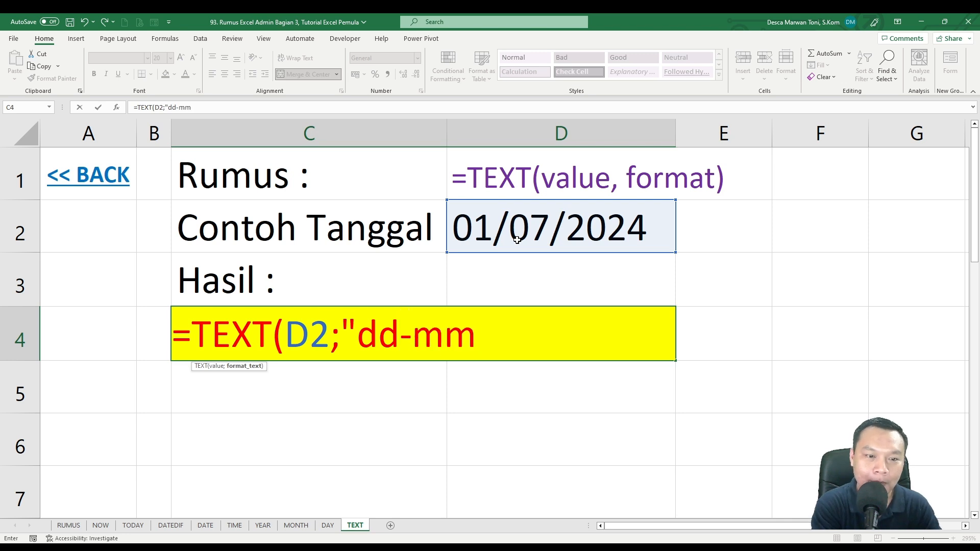
pyautogui.write('-')
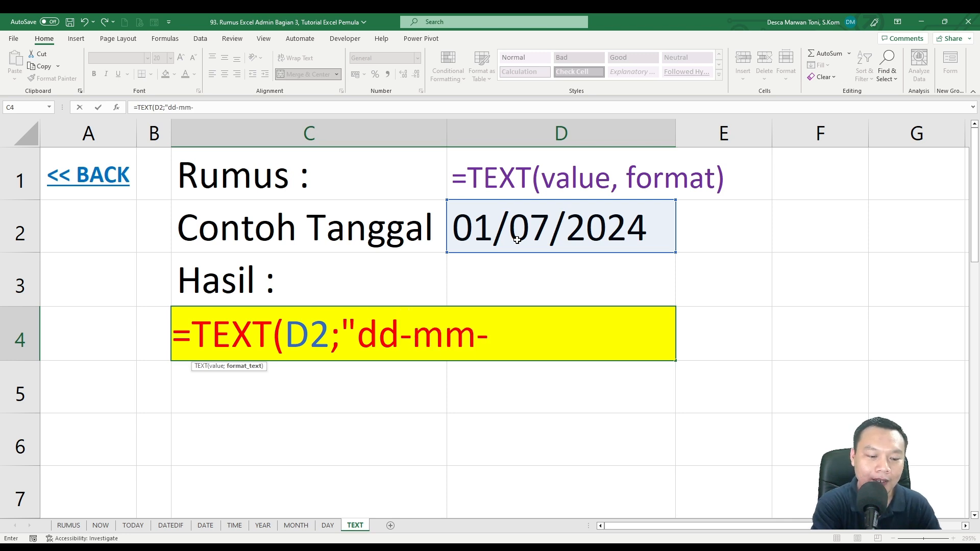
pyautogui.write('yyyy')
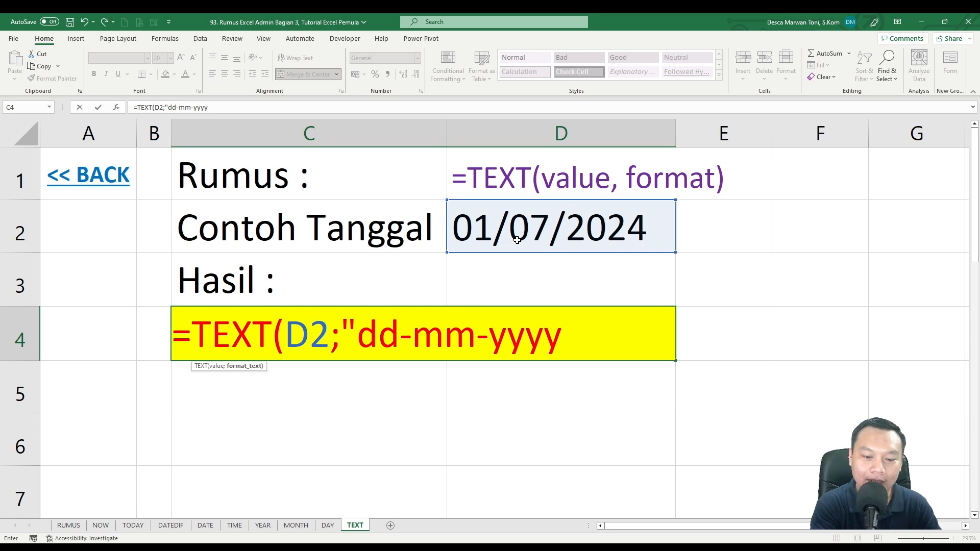
pyautogui.write('"')
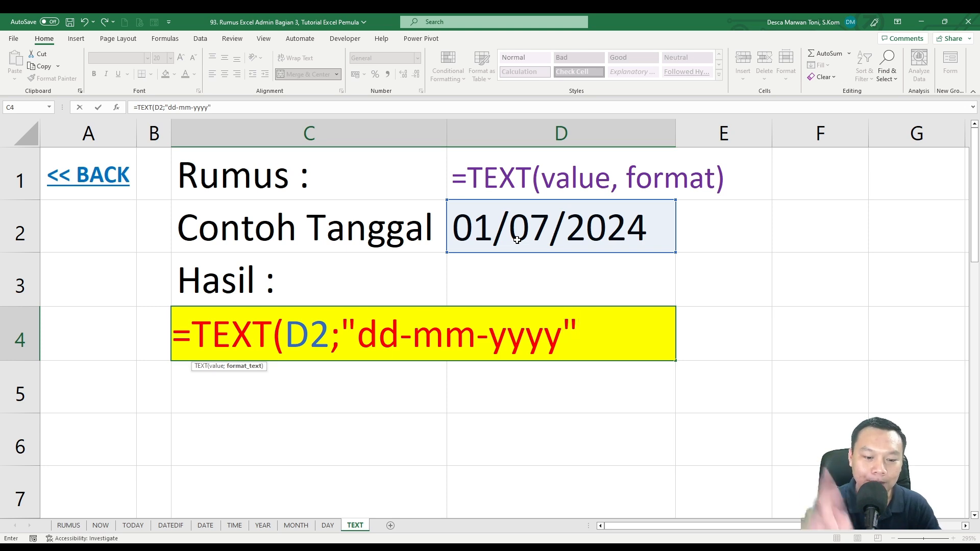
pyautogui.write(')')
pyautogui.press('Return')
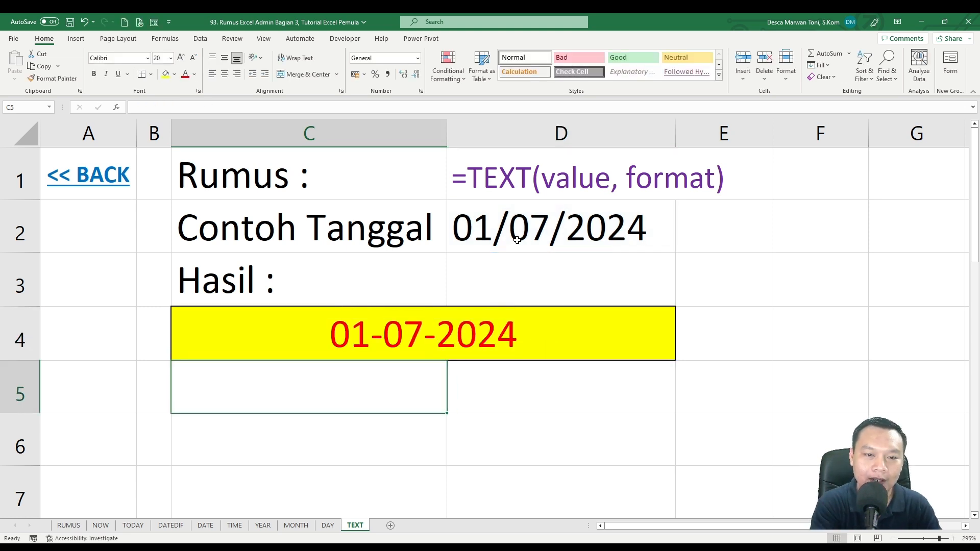
# - Change the format argument of the TEXT formula in C4 to "yyyy-mm-dd" and check the result
pyautogui.click(484, 330)
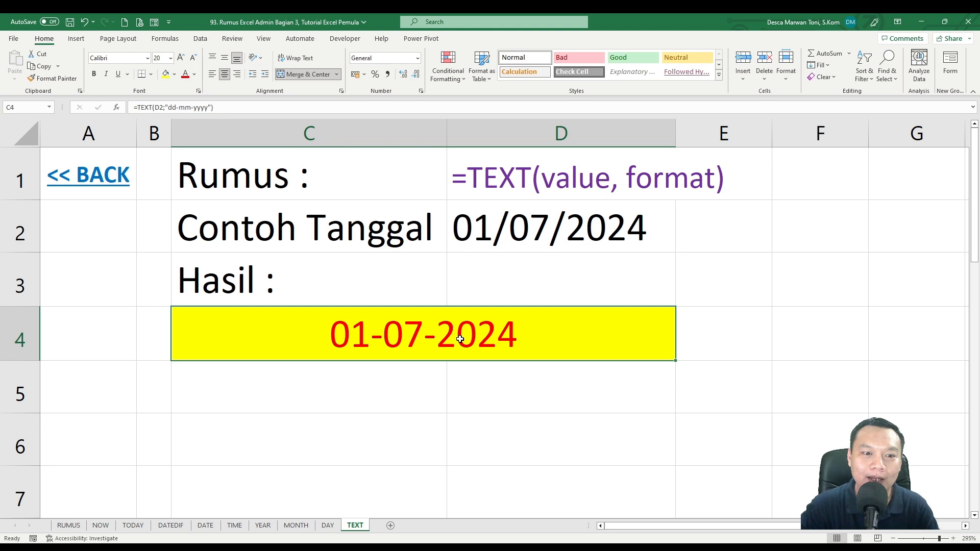
pyautogui.doubleClick(561, 334)
pyautogui.moveTo(357, 336); pyautogui.dragTo(488, 337)
pyautogui.press('BackSpace')
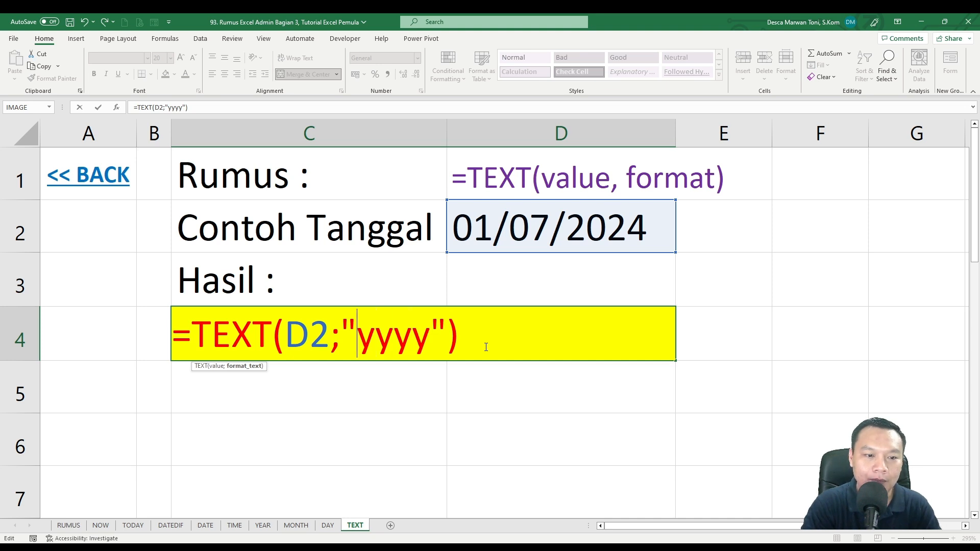
pyautogui.press('Right')
pyautogui.press('Right')
pyautogui.press('Right')
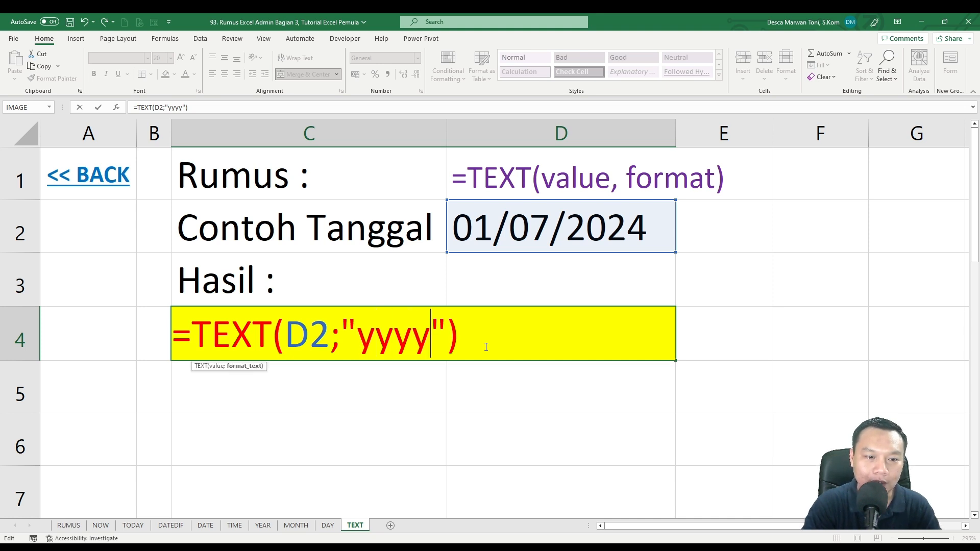
pyautogui.write('-mm-')
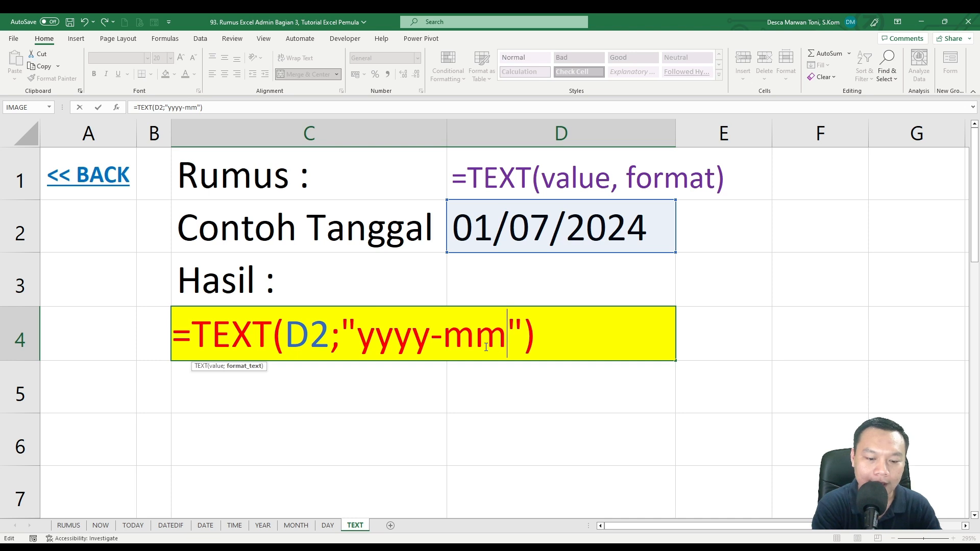
pyautogui.write('dd')
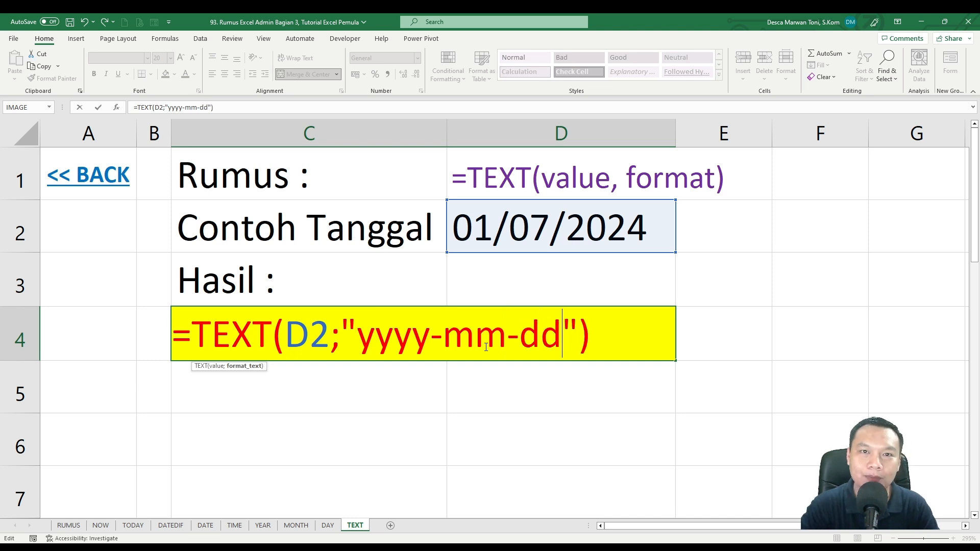
pyautogui.press('Return')
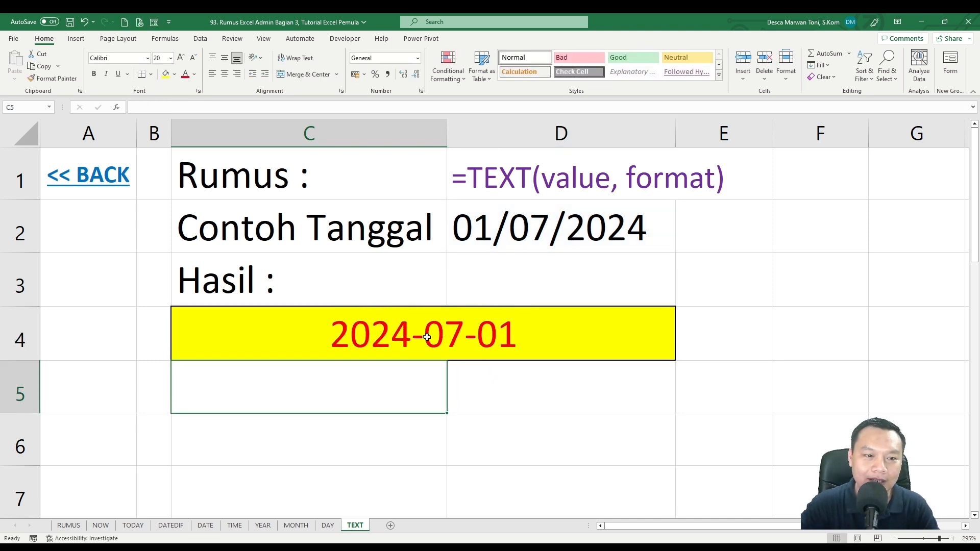
pyautogui.click(389, 329)
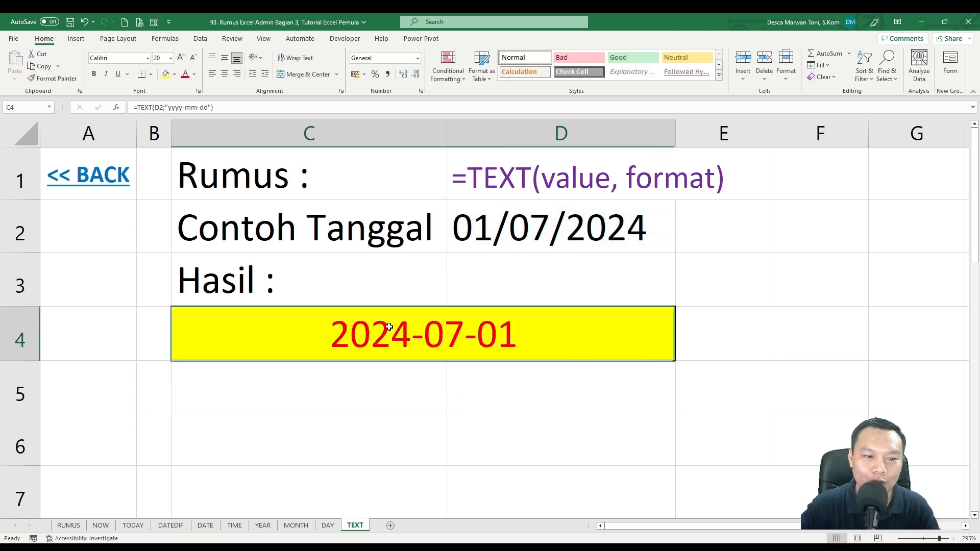
# - Review the TEXT formula in C4 without changing it, and clear the cell
pyautogui.doubleClick(577, 330)
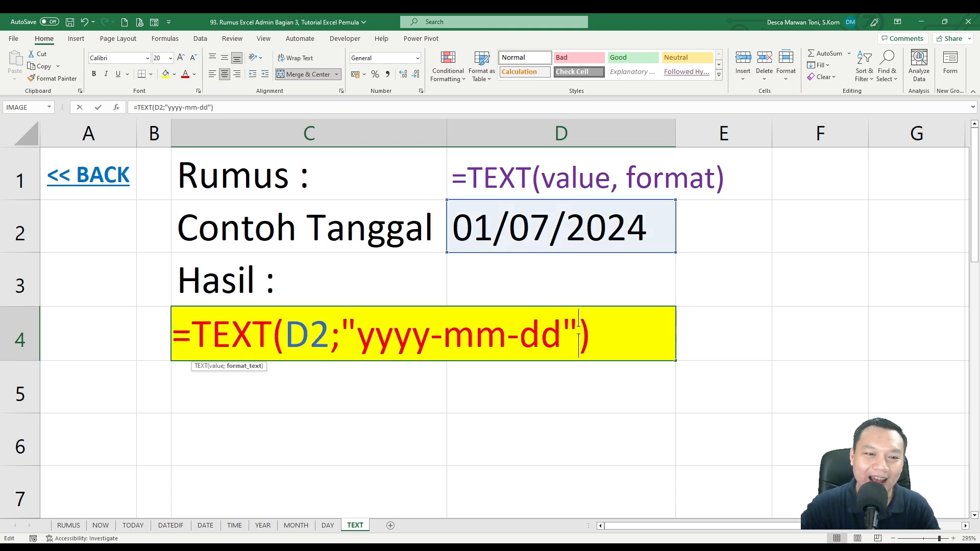
pyautogui.press('Escape')
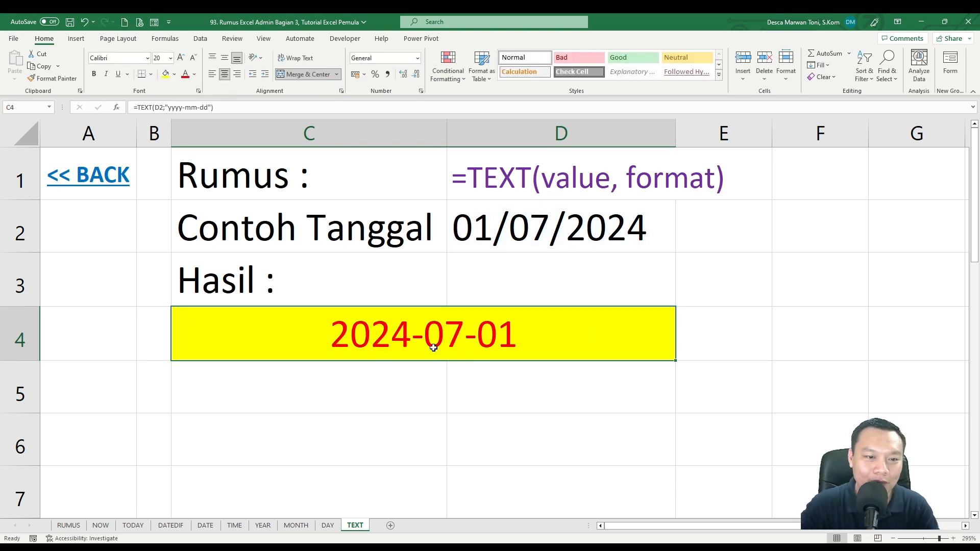
pyautogui.press('Delete')
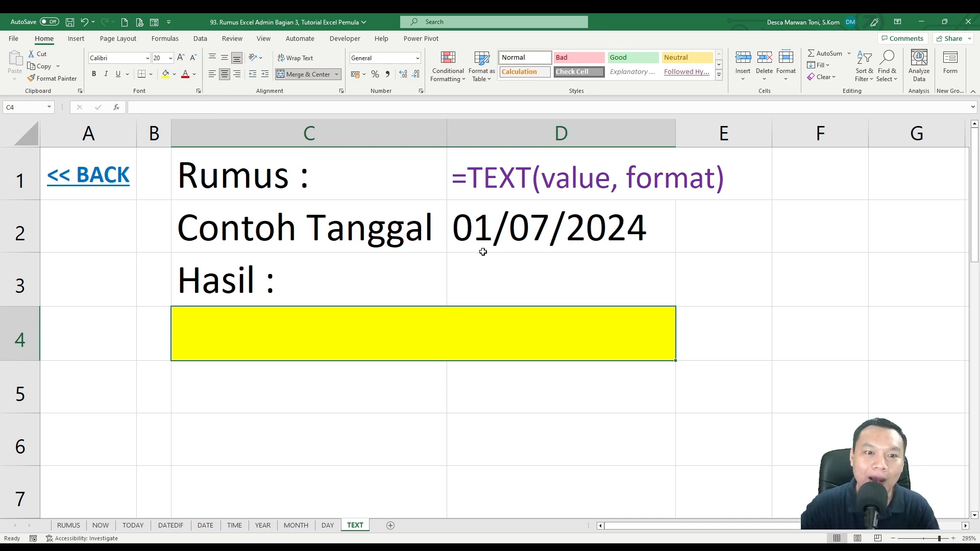
# - Enter =TEXT(D2;"D") in the yellow result cell C4
pyautogui.click(475, 231)
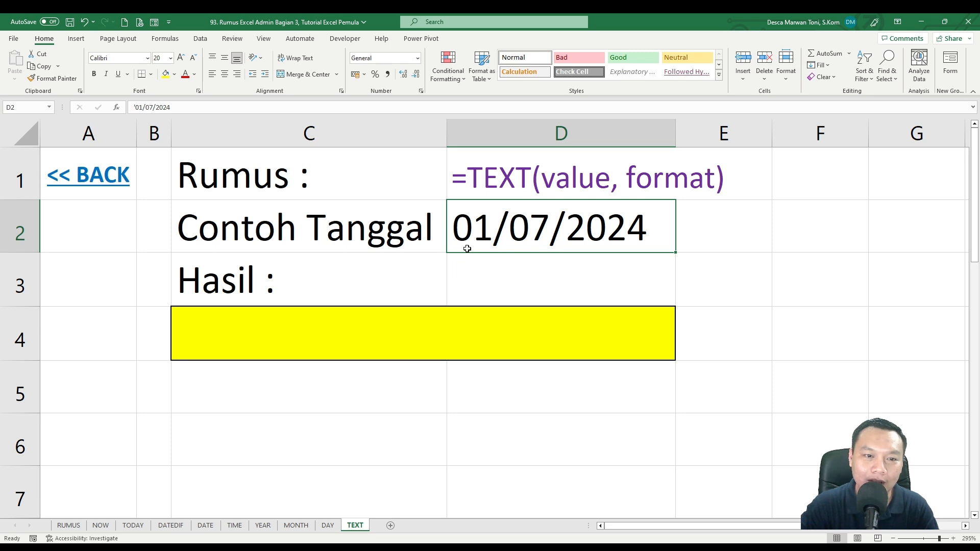
pyautogui.click(417, 332)
pyautogui.write('=TEXT(')
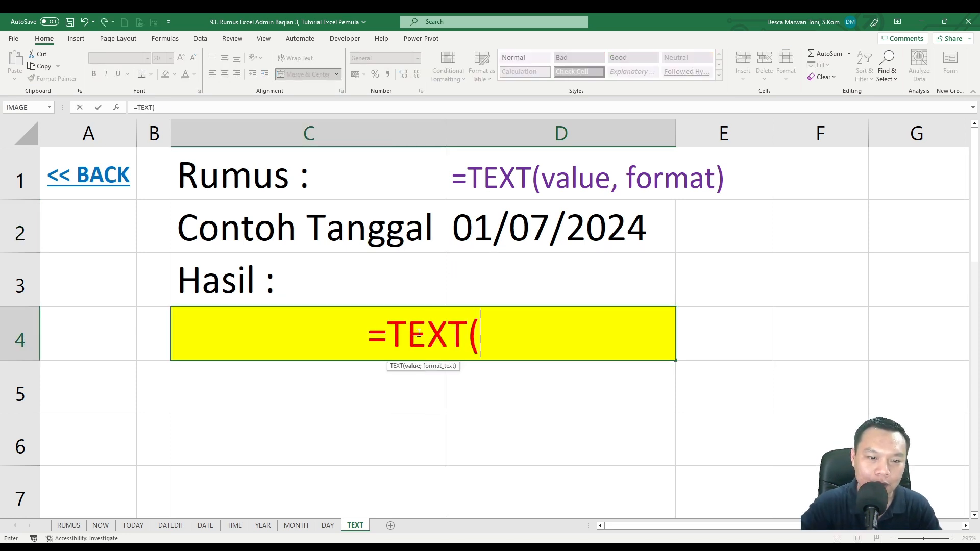
pyautogui.click(541, 221)
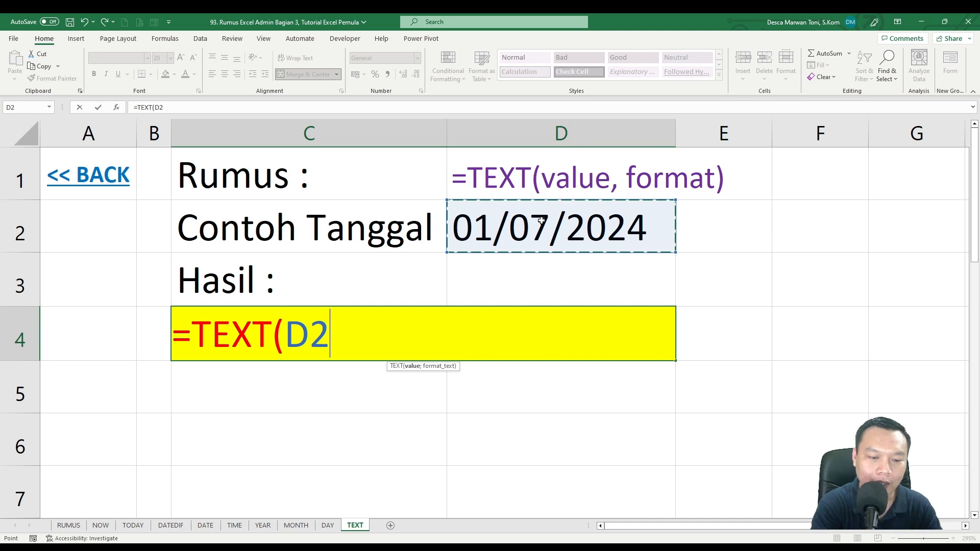
pyautogui.write(';')
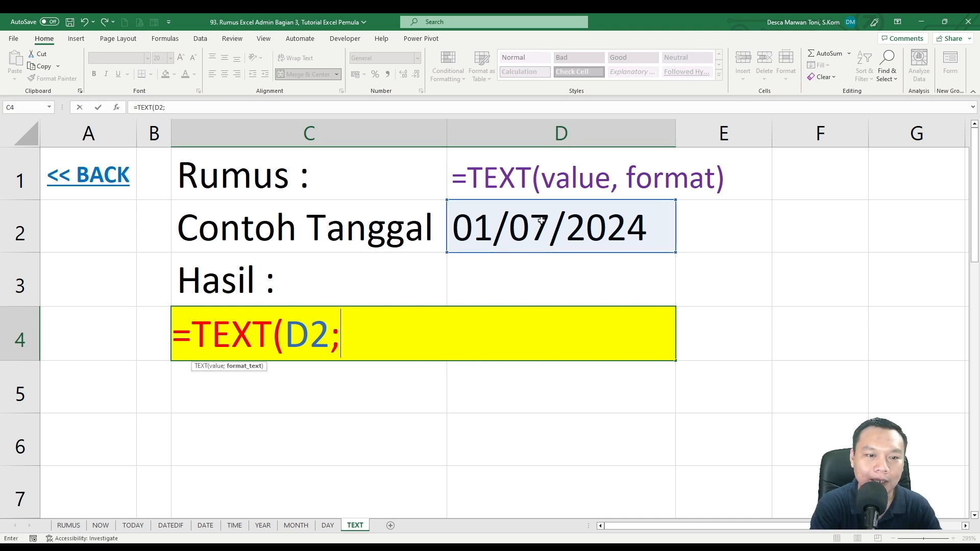
pyautogui.write('"D"')
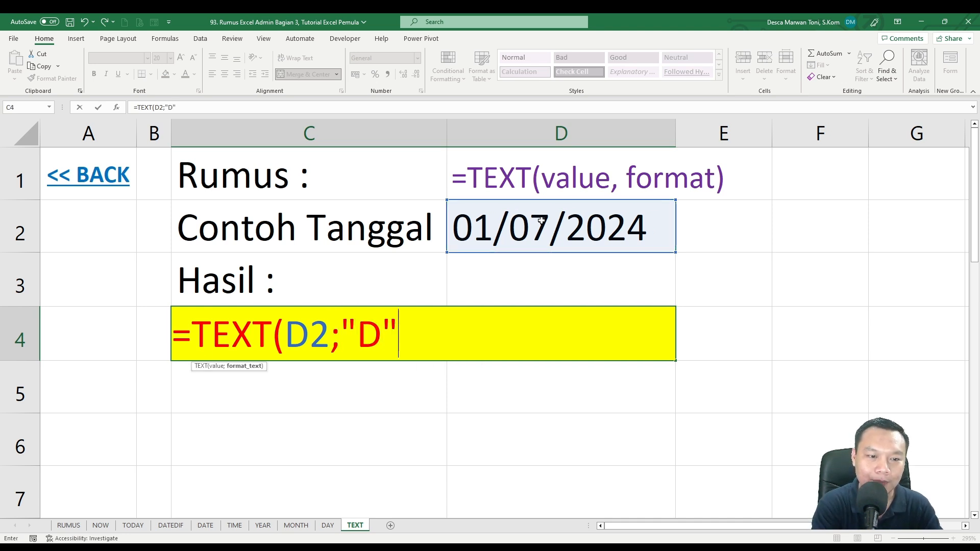
pyautogui.write(')')
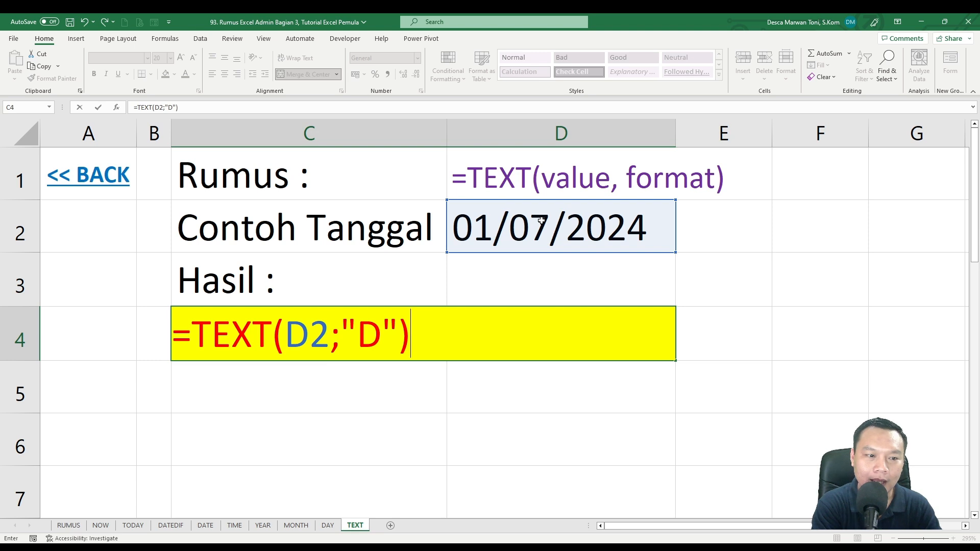
pyautogui.press('Return')
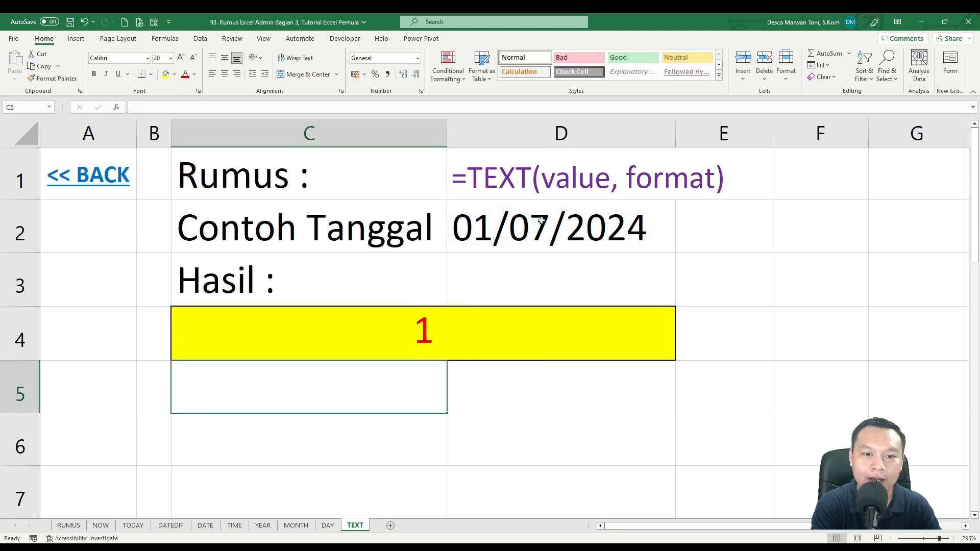
# - Change the format argument of the TEXT formula in C4 to "dddd" and check the result
pyautogui.click(512, 333)
pyautogui.doubleClick(512, 332)
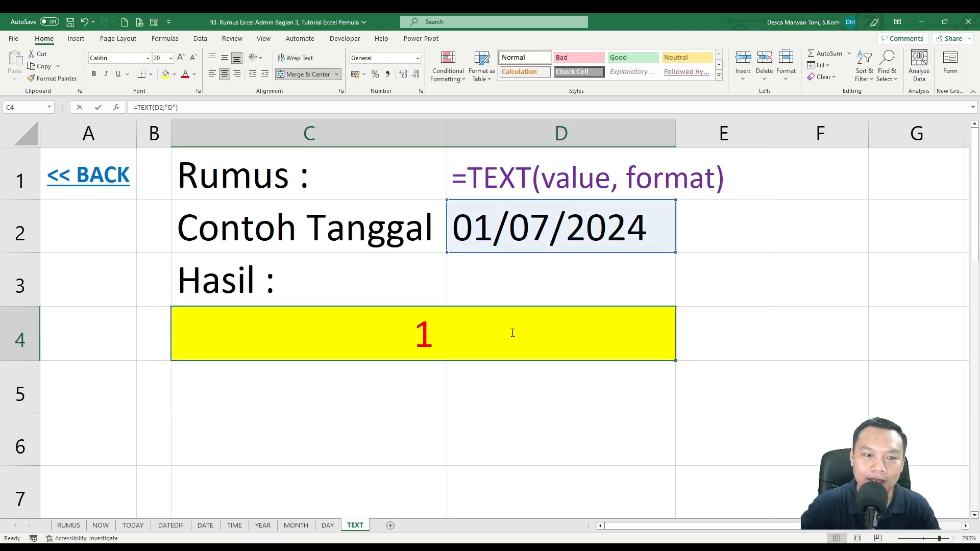
pyautogui.click(383, 339)
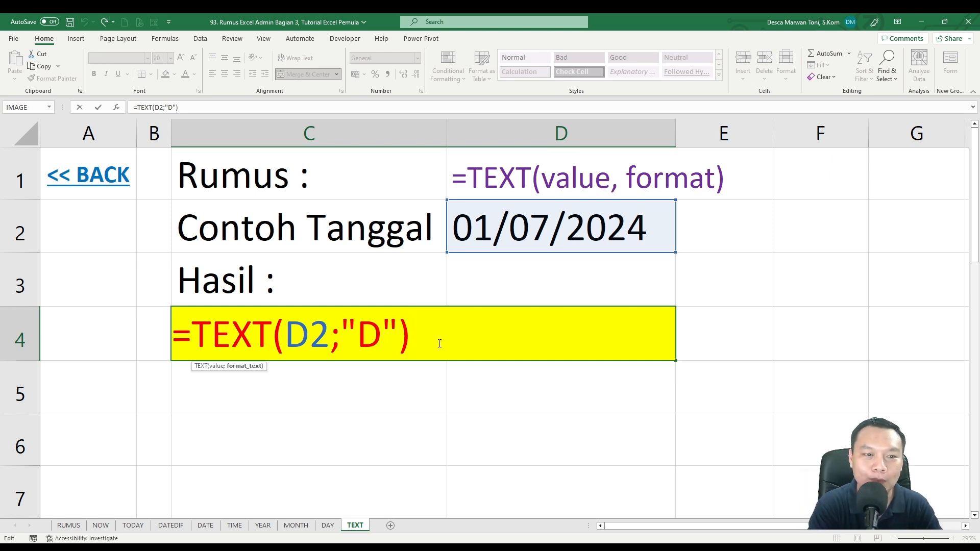
pyautogui.press('BackSpace')
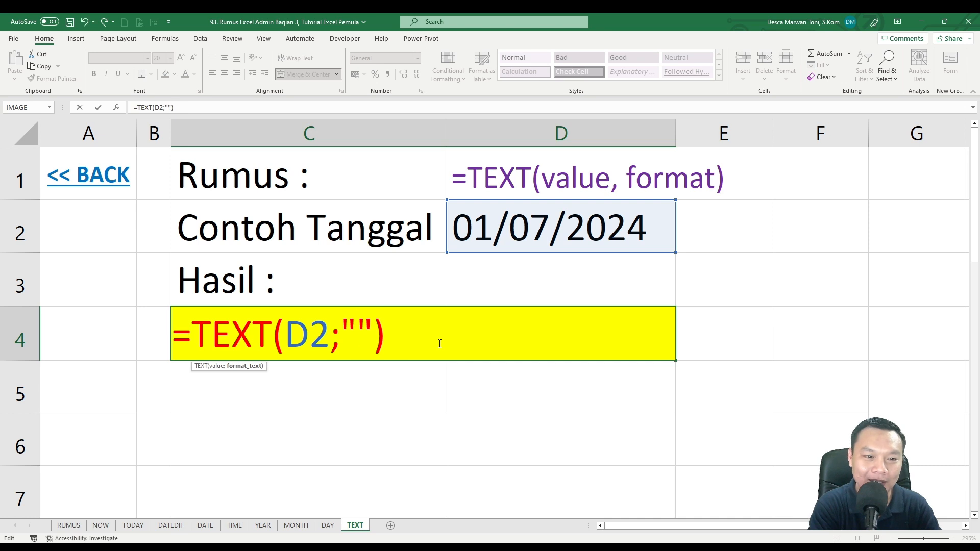
pyautogui.write('dddd')
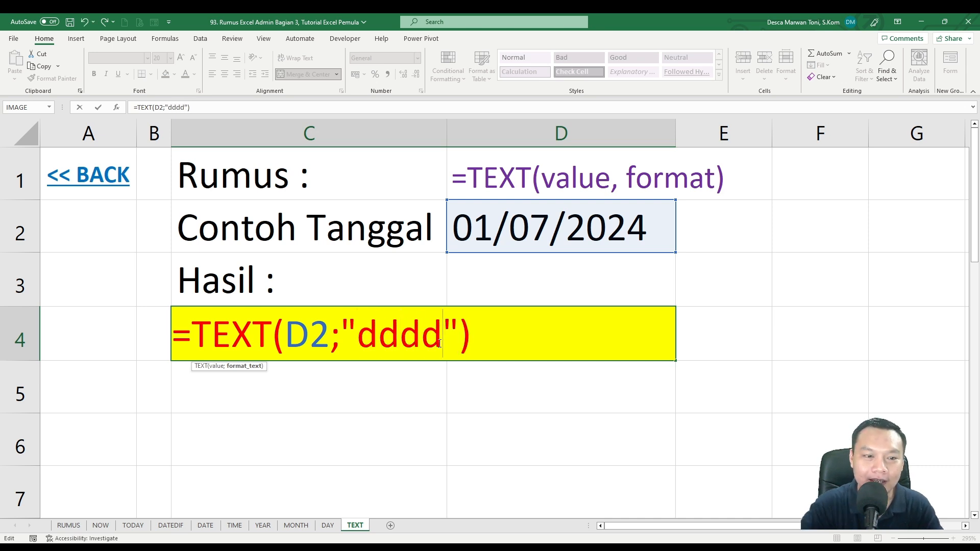
pyautogui.doubleClick(438, 340)
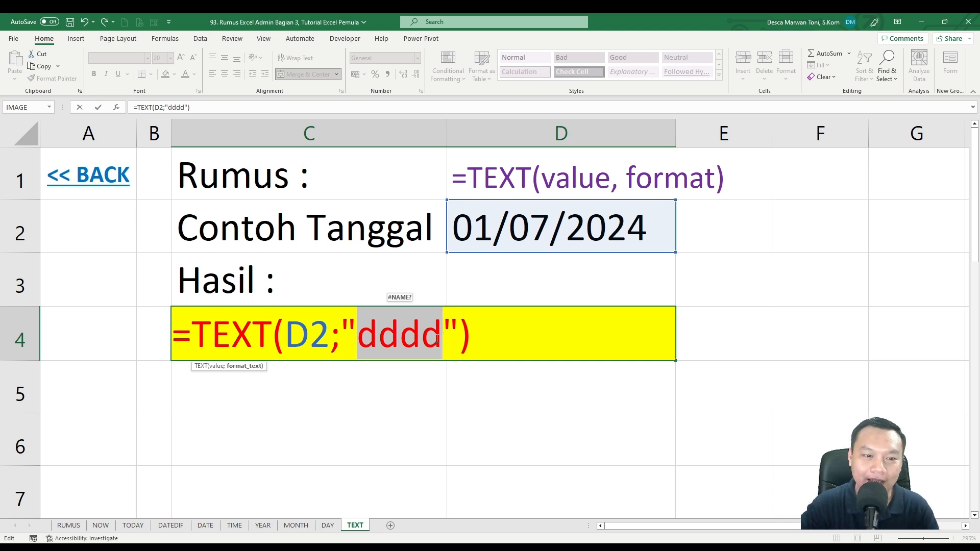
pyautogui.press('Return')
pyautogui.click(436, 337)
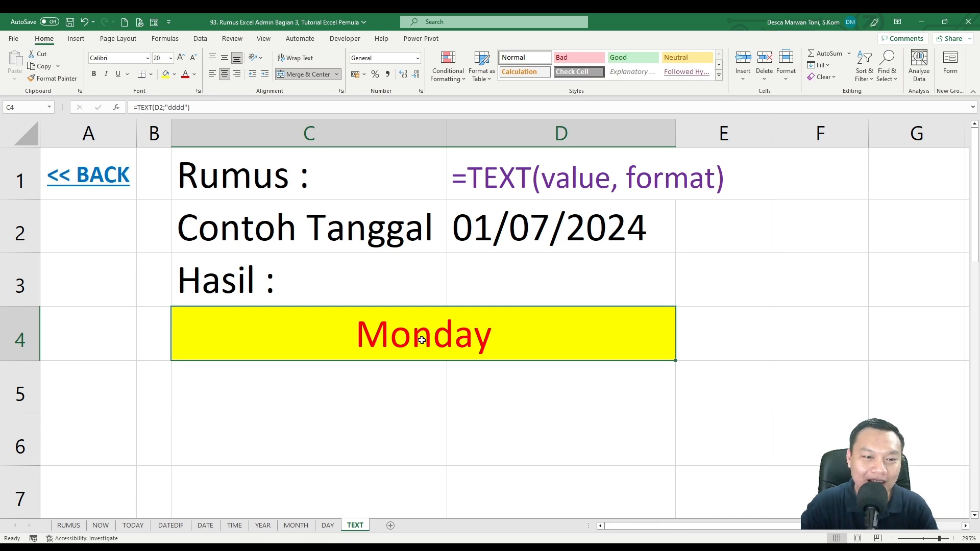
pyautogui.click(441, 389)
pyautogui.click(435, 329)
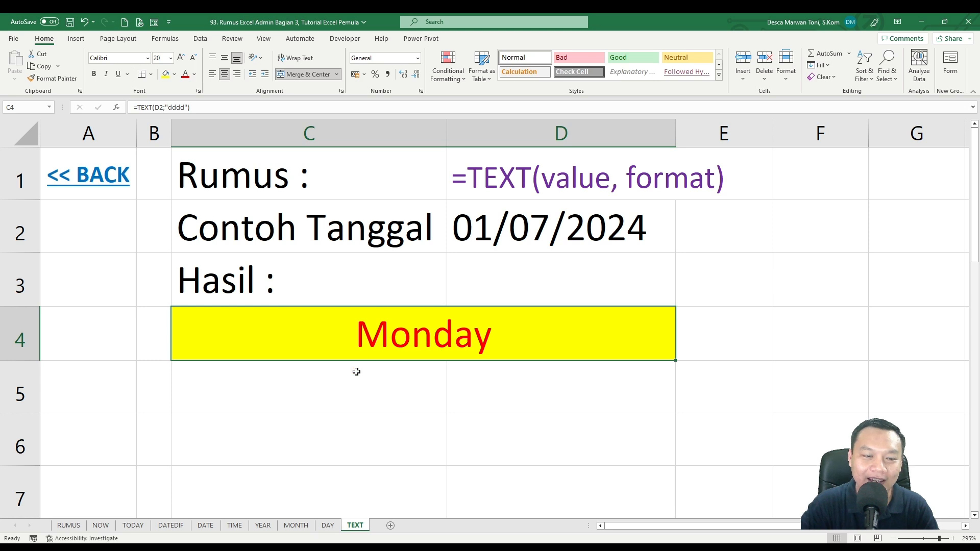
# - Insert the Indonesian language code [$-ID] before dddd in the TEXT formula in C4 and review the added code
pyautogui.doubleClick(416, 339)
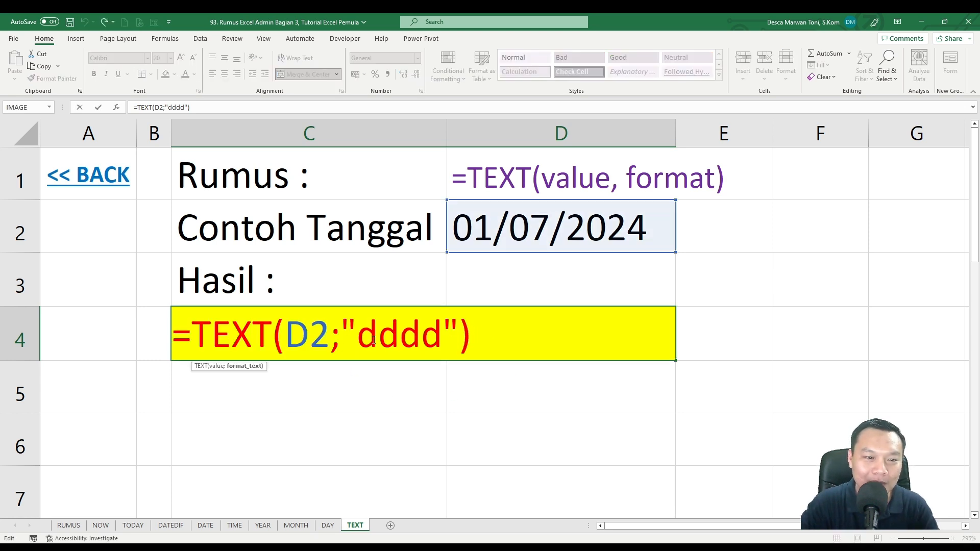
pyautogui.click(358, 339)
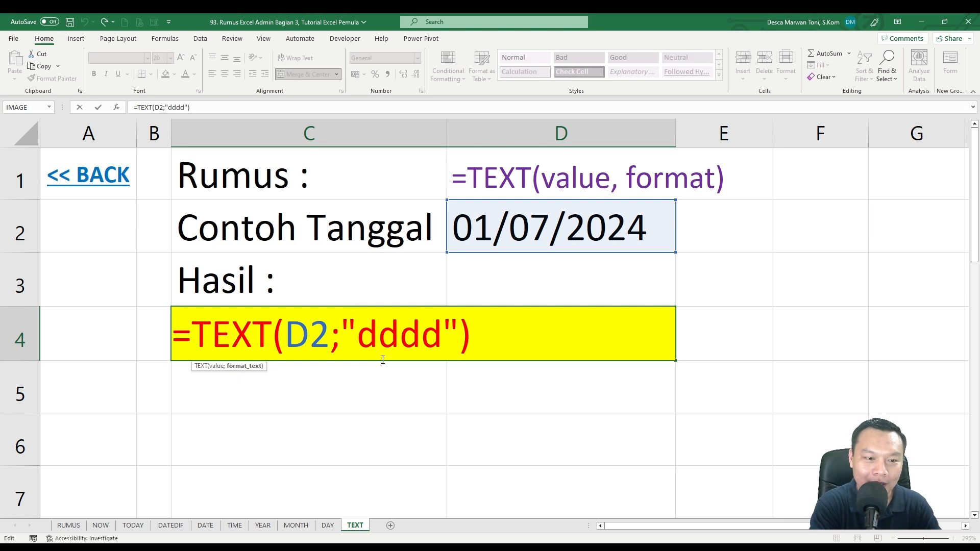
pyautogui.write('[$')
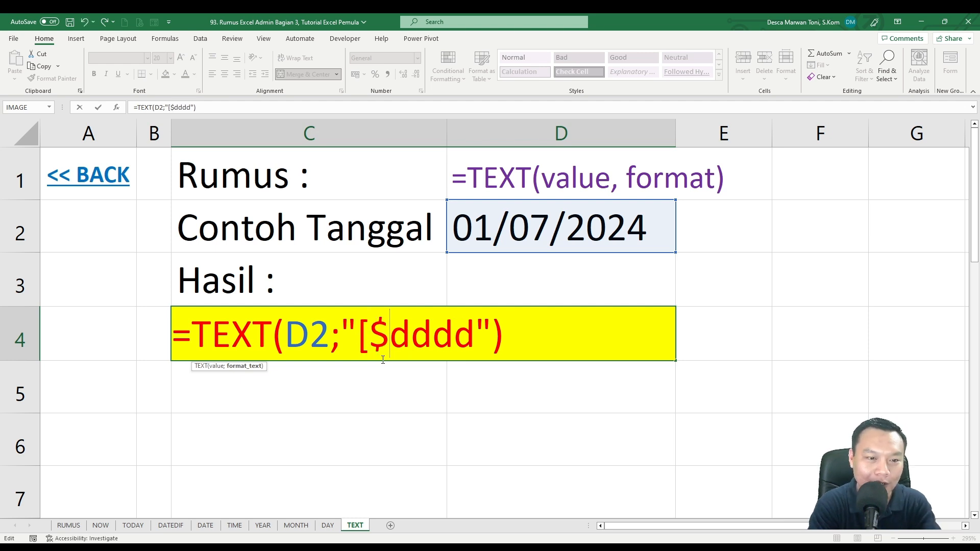
pyautogui.write('-')
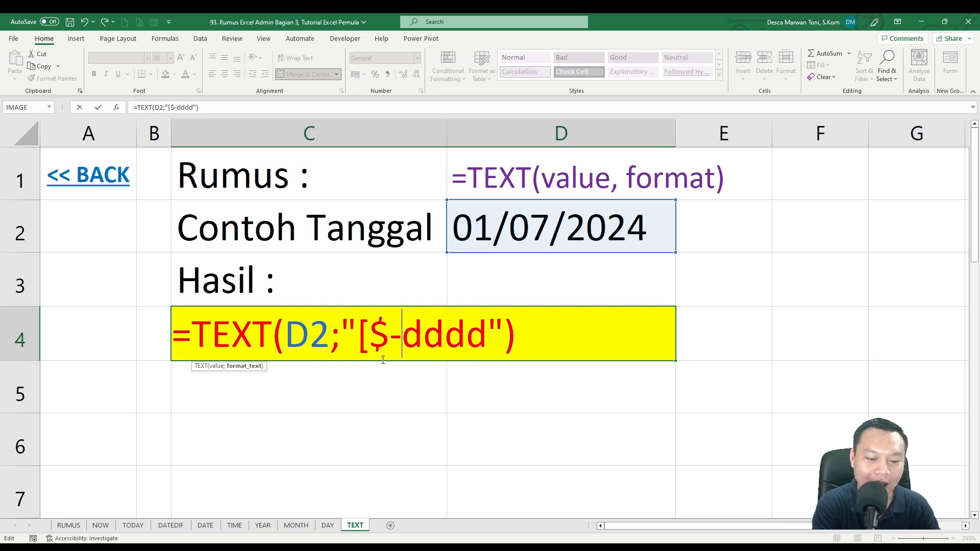
pyautogui.write('ID]')
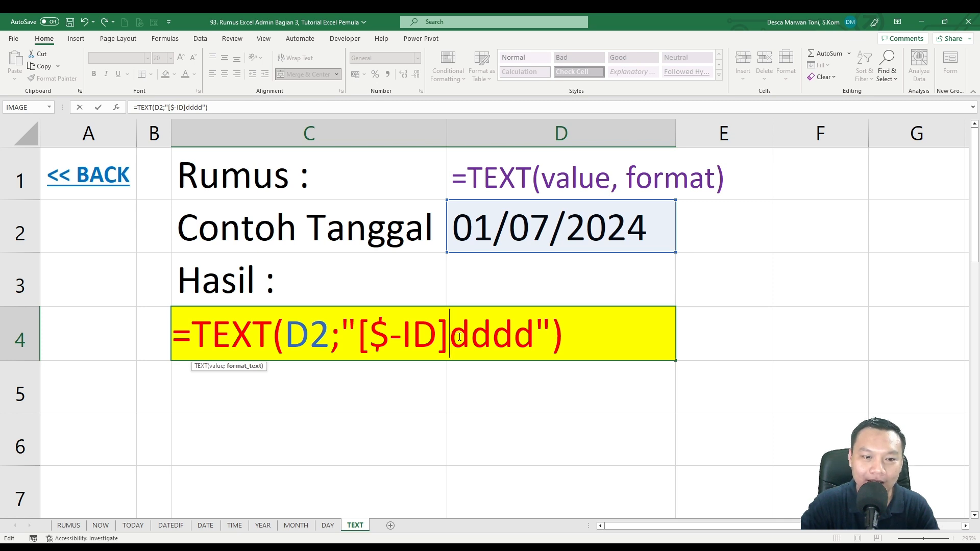
pyautogui.press('Return')
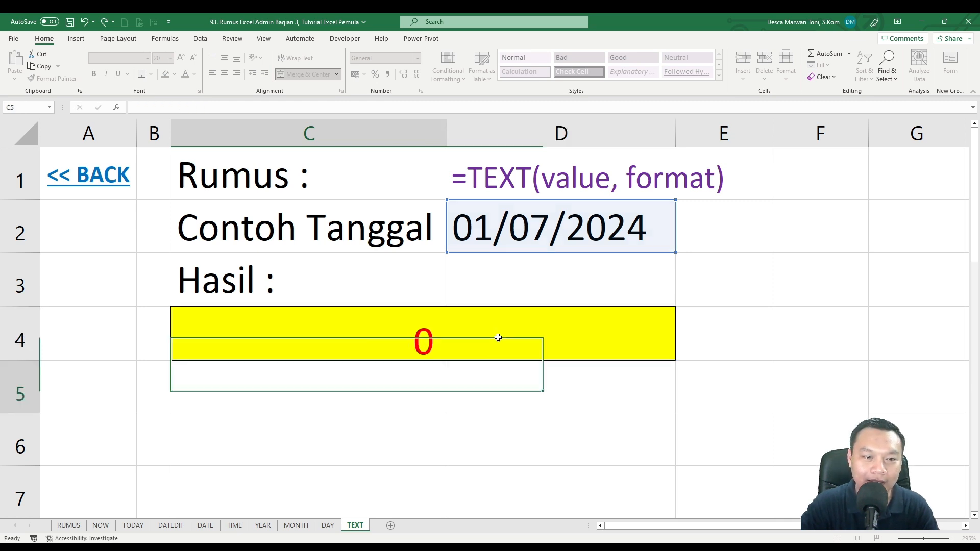
pyautogui.click(498, 337)
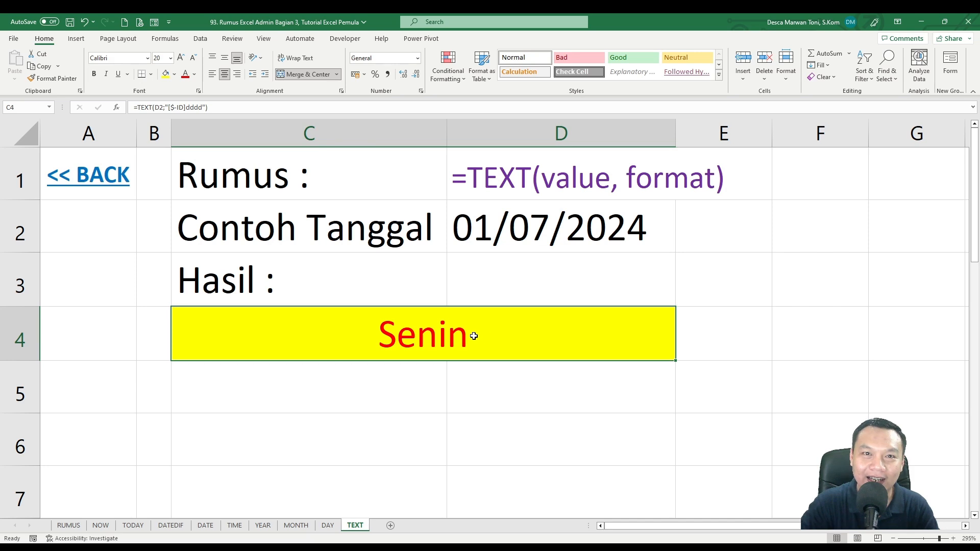
pyautogui.doubleClick(473, 337)
pyautogui.moveTo(359, 340); pyautogui.dragTo(450, 342)
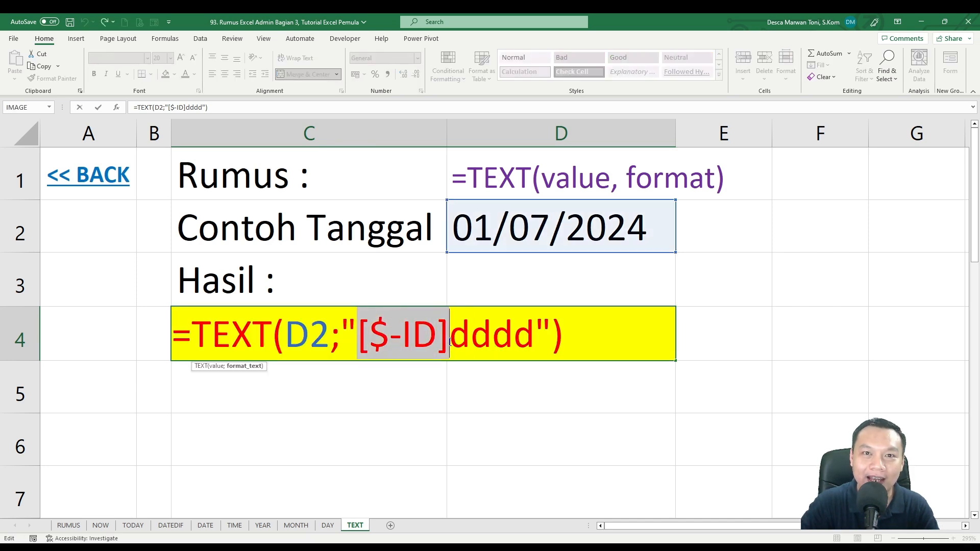
pyautogui.press('Return')
pyautogui.click(450, 341)
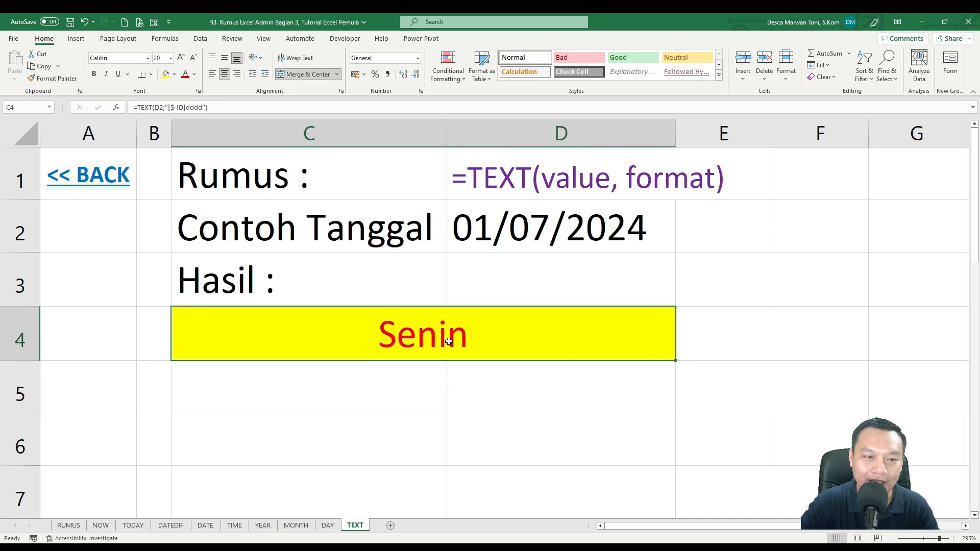
# - Replace the day code after [$-ID] in the C4 formula with mmmm to show the month name
pyautogui.doubleClick(450, 341)
pyautogui.moveTo(449, 341); pyautogui.dragTo(533, 339)
pyautogui.write('mmmm')
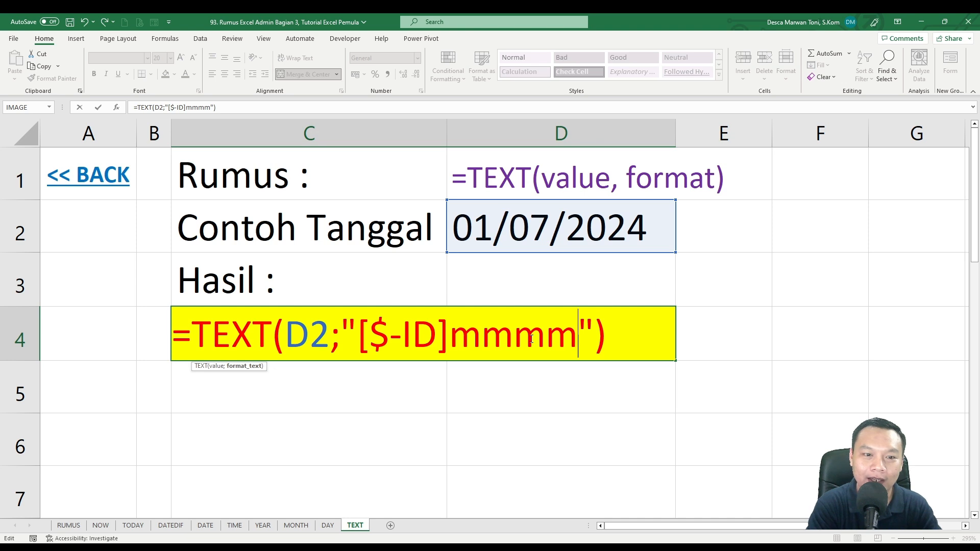
pyautogui.press('Return')
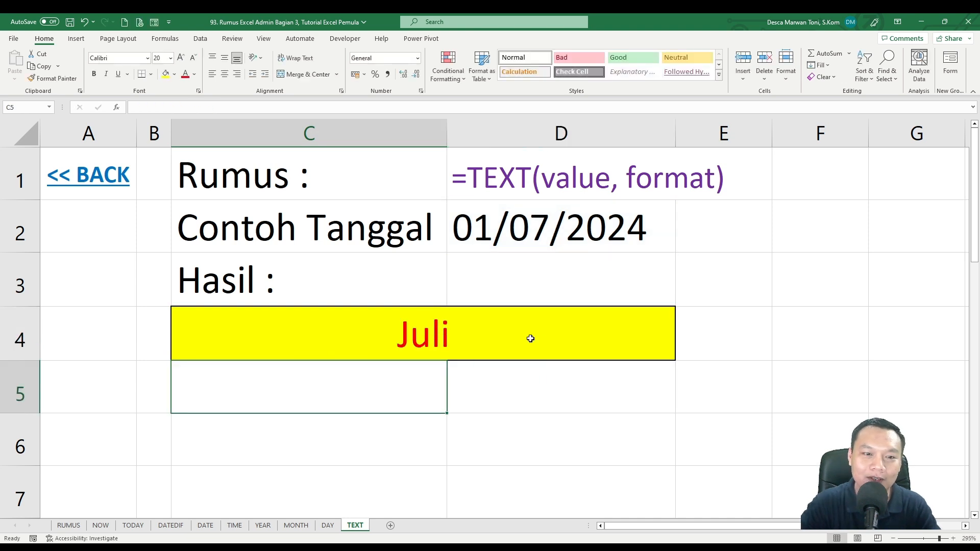
# - Replace the month code after [$-ID] in the C4 formula with yyyy to show the year
pyautogui.click(531, 338)
pyautogui.doubleClick(475, 335)
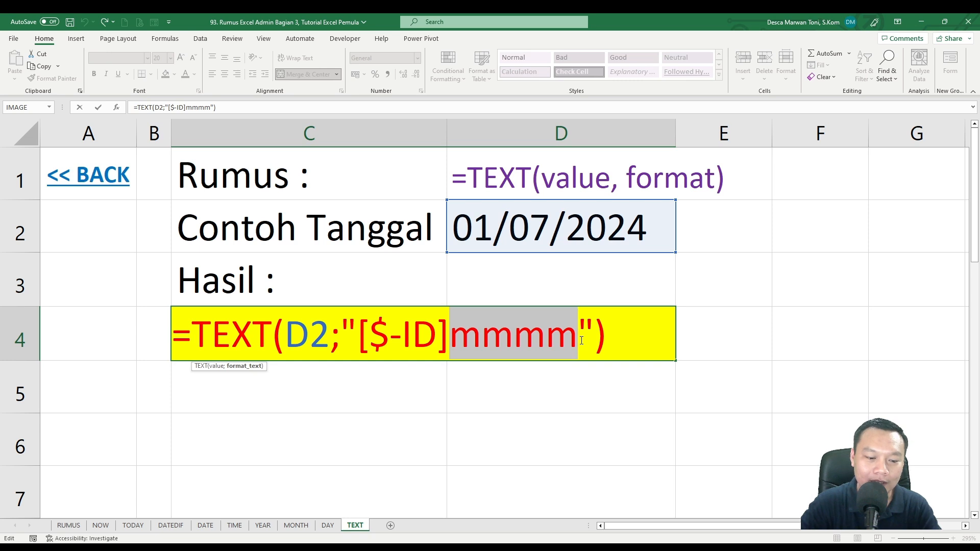
pyautogui.write('yyyy')
pyautogui.press('Return')
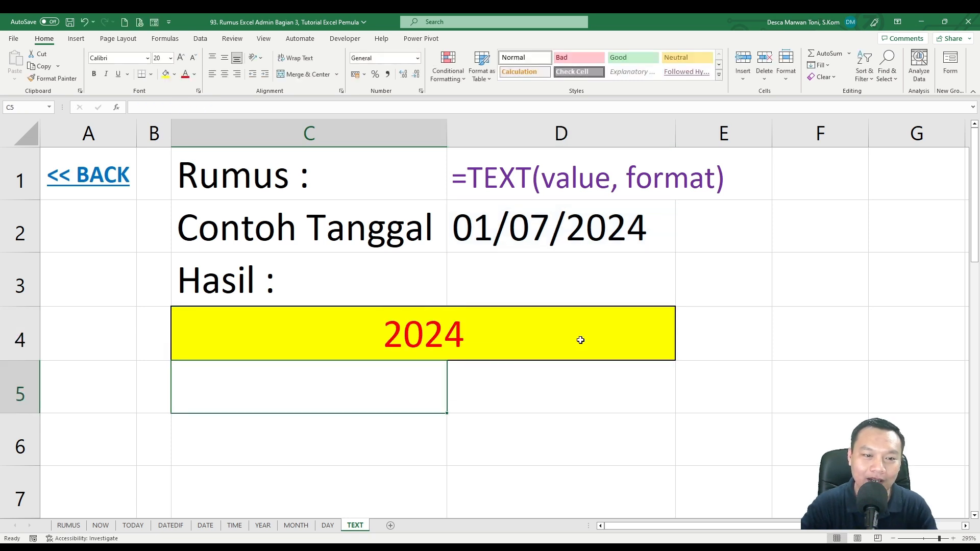
# - Set the format argument of the C4 formula to "[$-ID]dddd", check the result, and return to the function list
pyautogui.doubleClick(520, 334)
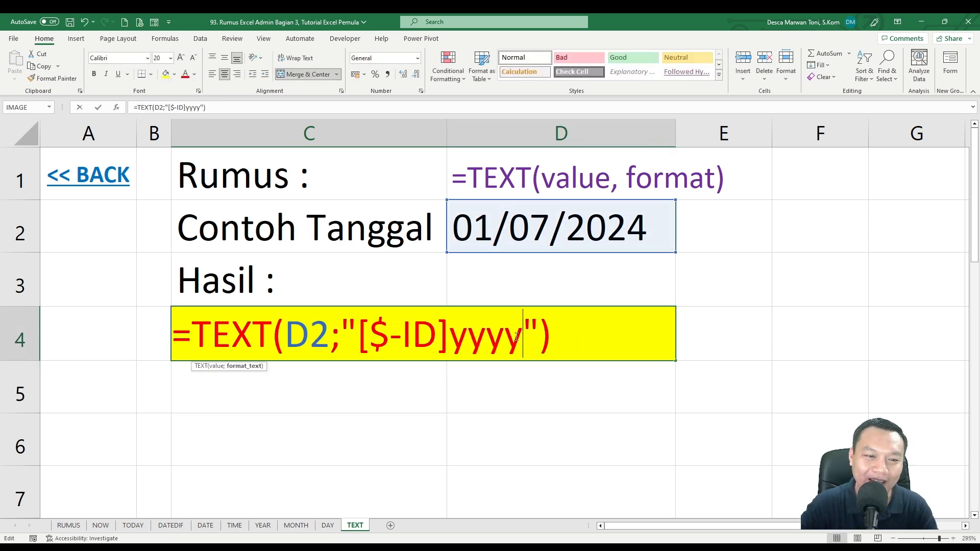
pyautogui.moveTo(522, 335); pyautogui.dragTo(450, 337)
pyautogui.write('dddd')
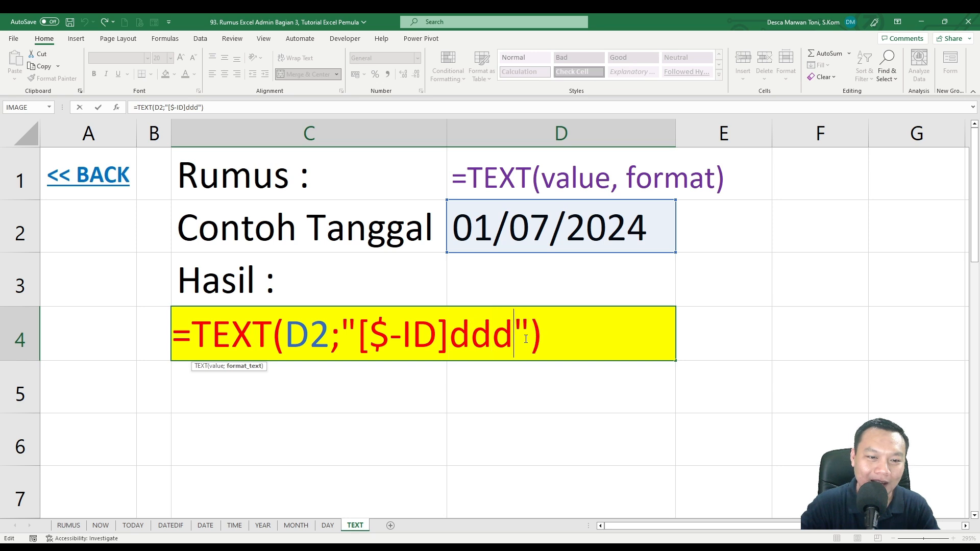
pyautogui.press('Return')
pyautogui.click(485, 339)
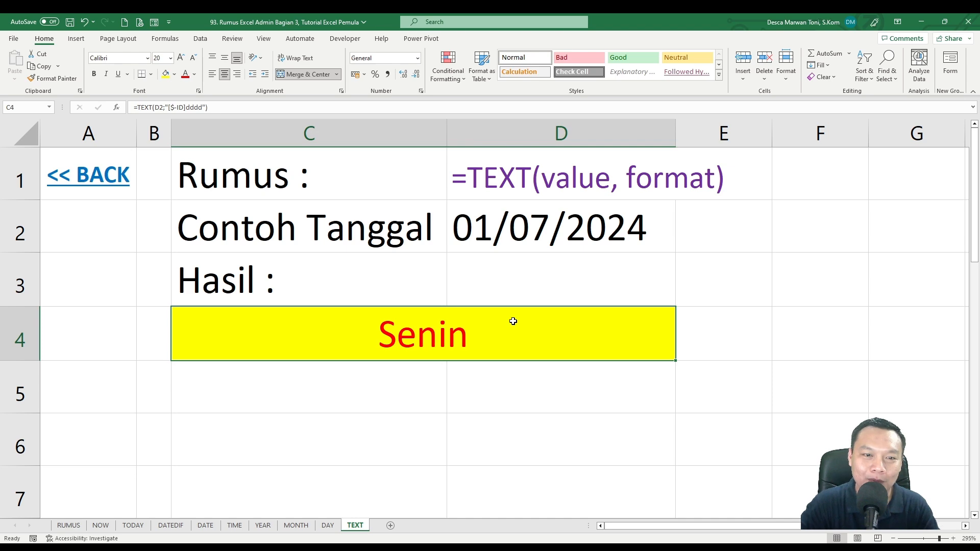
pyautogui.click(89, 175)
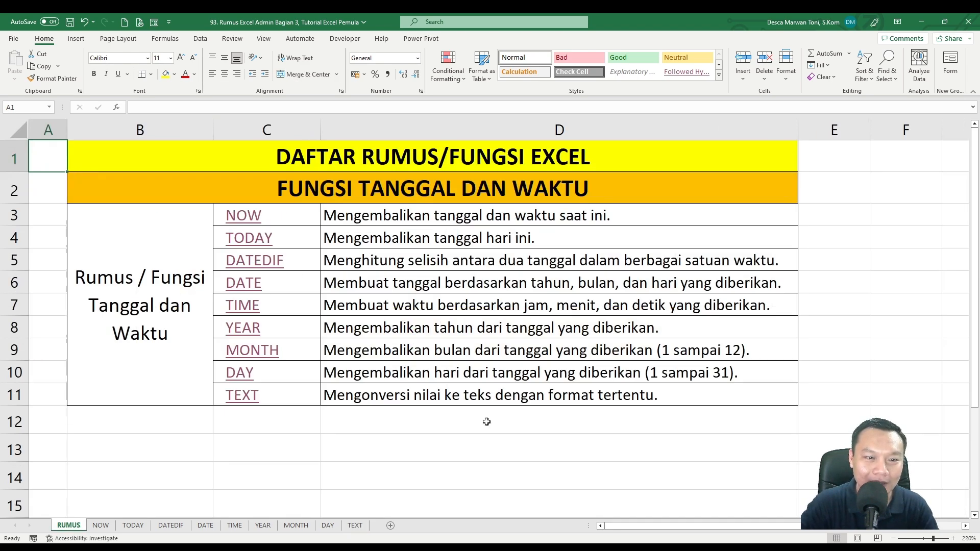
pyautogui.click(486, 422)
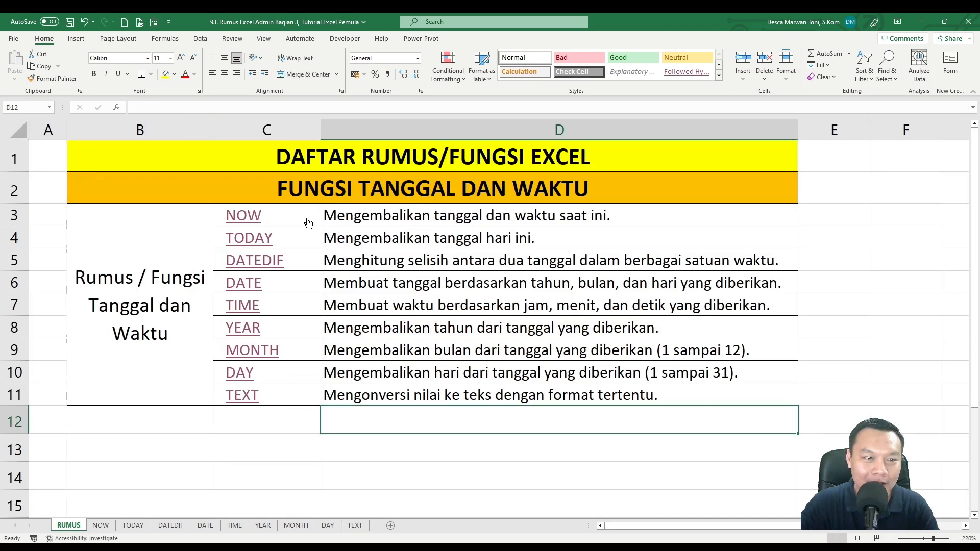